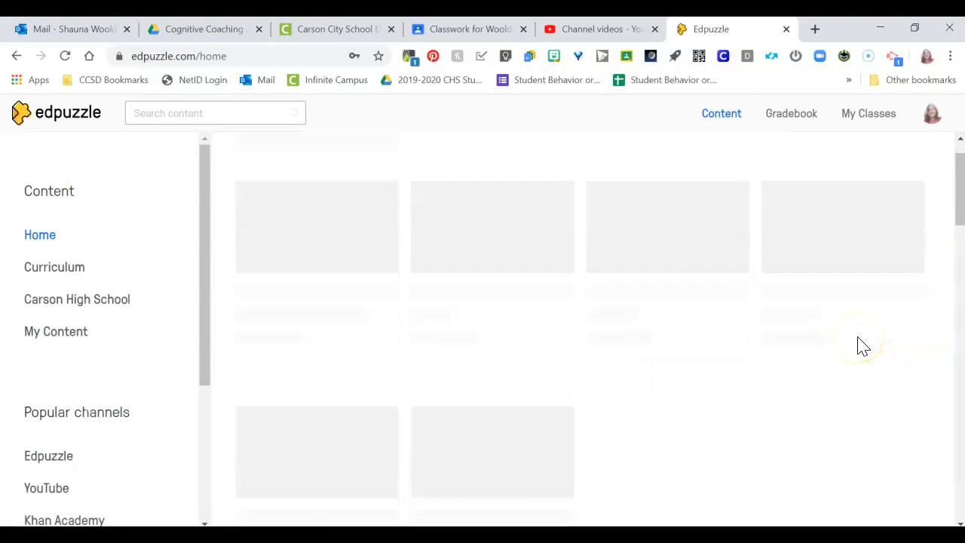
- Look through the suggested videos on the content home page and the list of popular channels
{"action": "scroll", "coordinate": [859, 343], "scroll_direction": "down", "scroll_amount": 3}
{"action": "scroll", "coordinate": [824, 341], "scroll_direction": "up", "scroll_amount": 2}
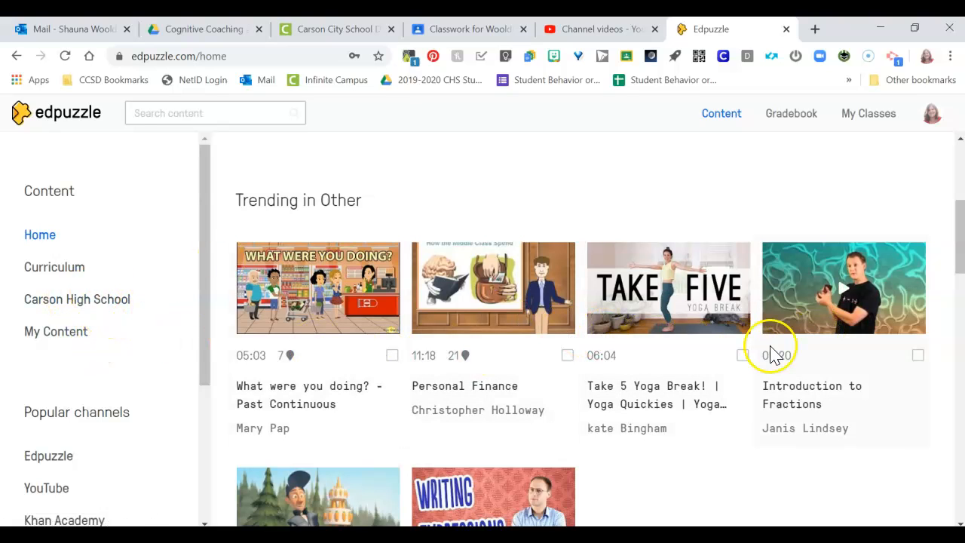
{"action": "scroll", "coordinate": [738, 328], "scroll_direction": "up", "scroll_amount": 4}
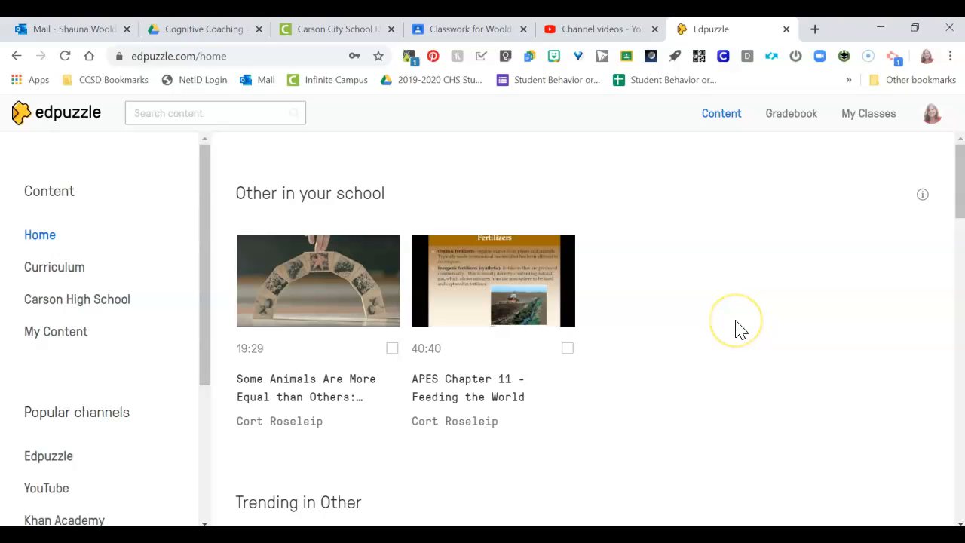
{"action": "scroll", "coordinate": [737, 328], "scroll_direction": "down", "scroll_amount": 4}
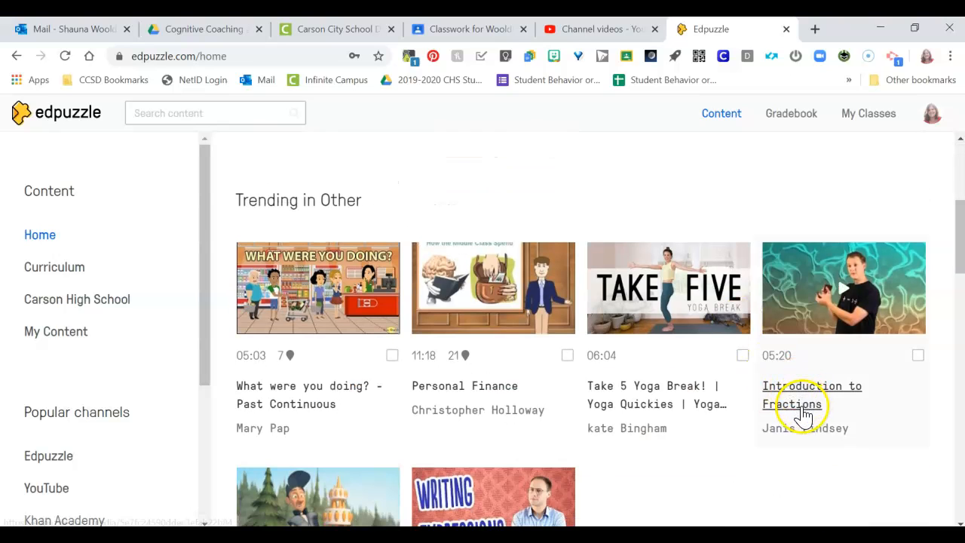
{"action": "scroll", "coordinate": [83, 374], "scroll_direction": "down", "scroll_amount": 3}
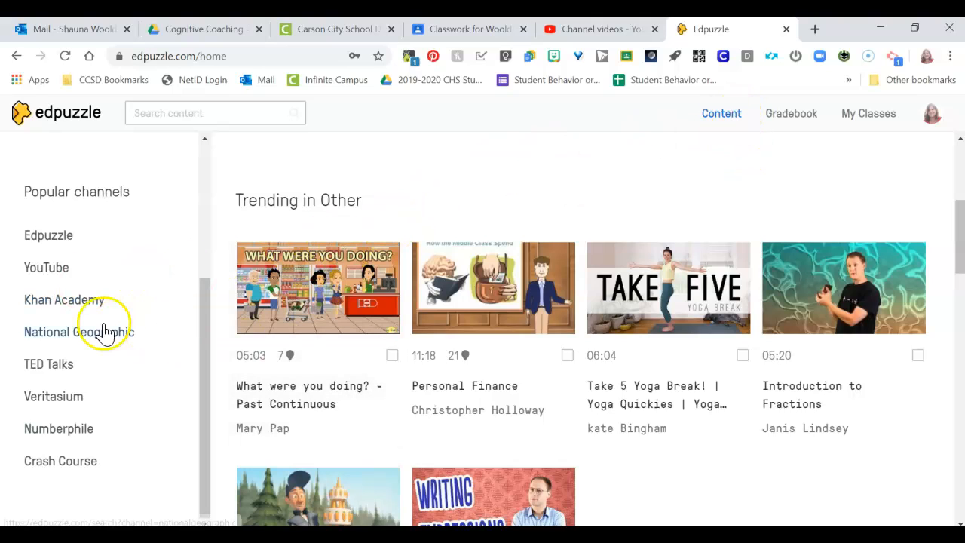
{"action": "scroll", "coordinate": [90, 339], "scroll_direction": "up", "scroll_amount": 3}
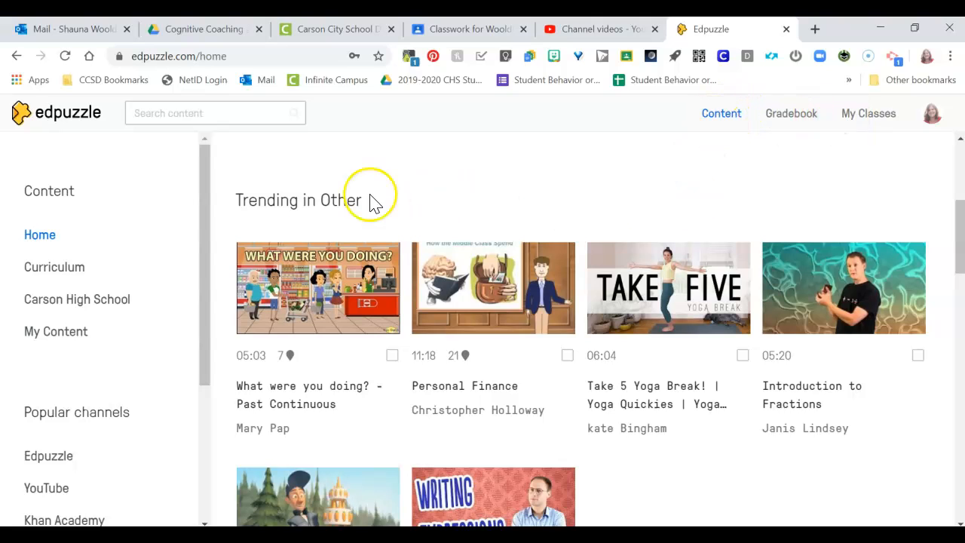
- Open the video "Create a Google Classroom (1)" from the account's own content
{"action": "left_click", "coordinate": [53, 346]}
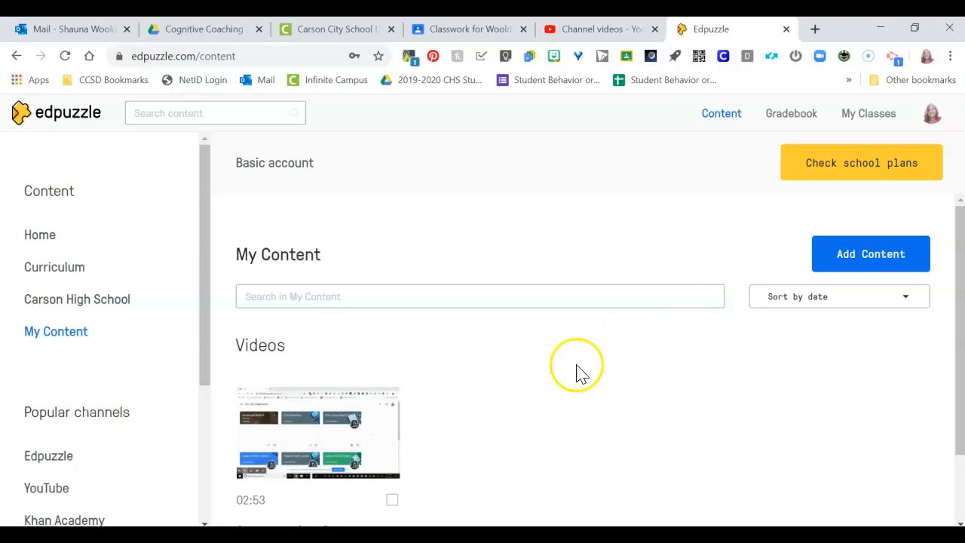
{"action": "scroll", "coordinate": [576, 370], "scroll_direction": "down", "scroll_amount": 1}
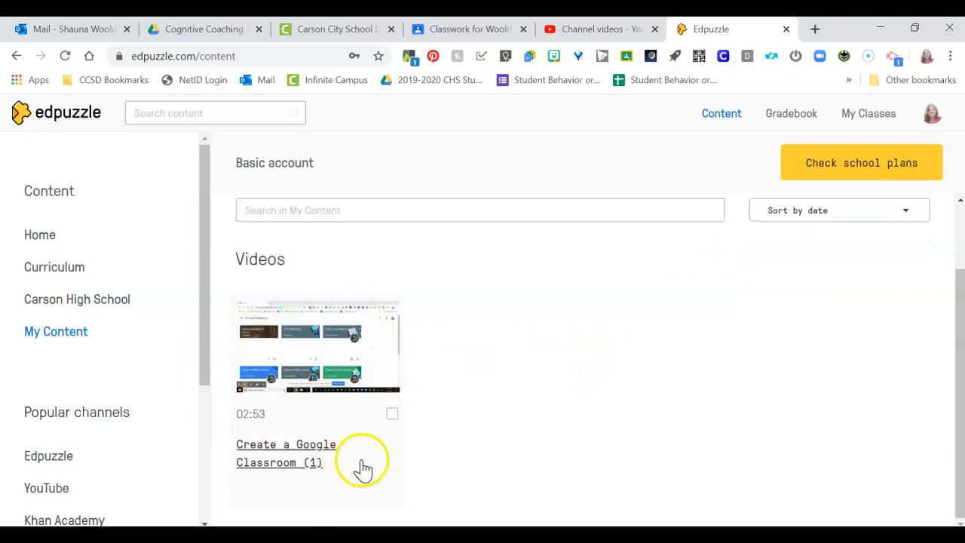
{"action": "left_click", "coordinate": [280, 363]}
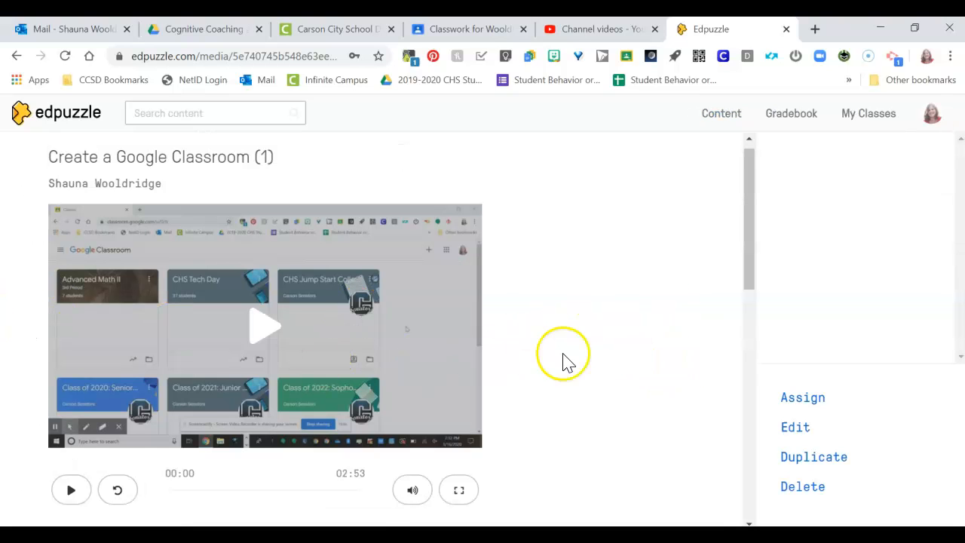
- Preview the first few seconds of the video, pause it, and look over its page
{"action": "scroll", "coordinate": [580, 355], "scroll_direction": "down", "scroll_amount": 2}
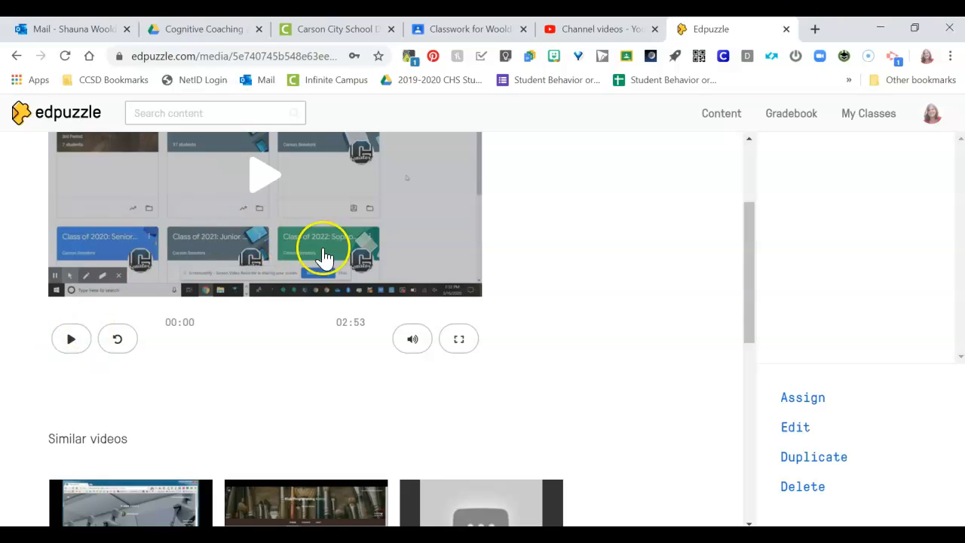
{"action": "scroll", "coordinate": [349, 263], "scroll_direction": "up", "scroll_amount": 2}
{"action": "left_click", "coordinate": [344, 328]}
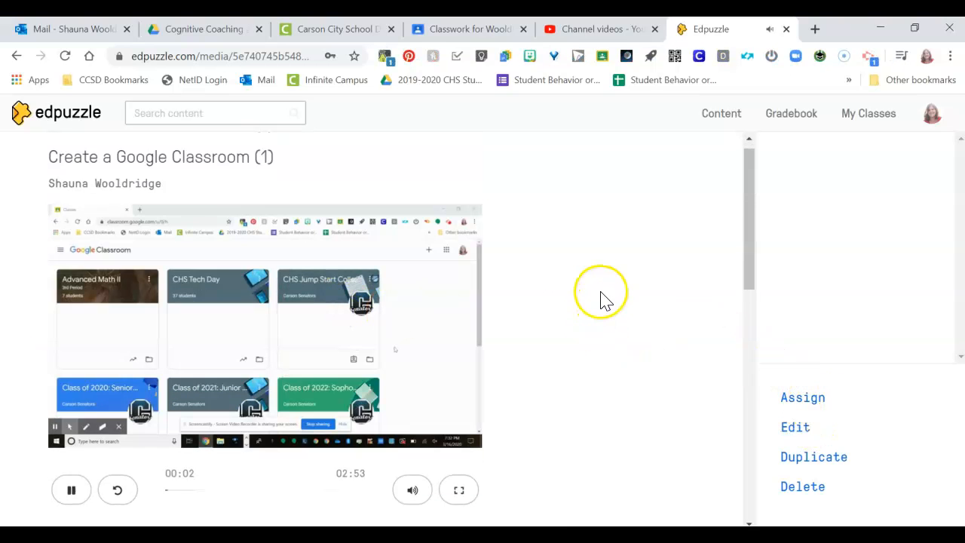
{"action": "left_click", "coordinate": [62, 493]}
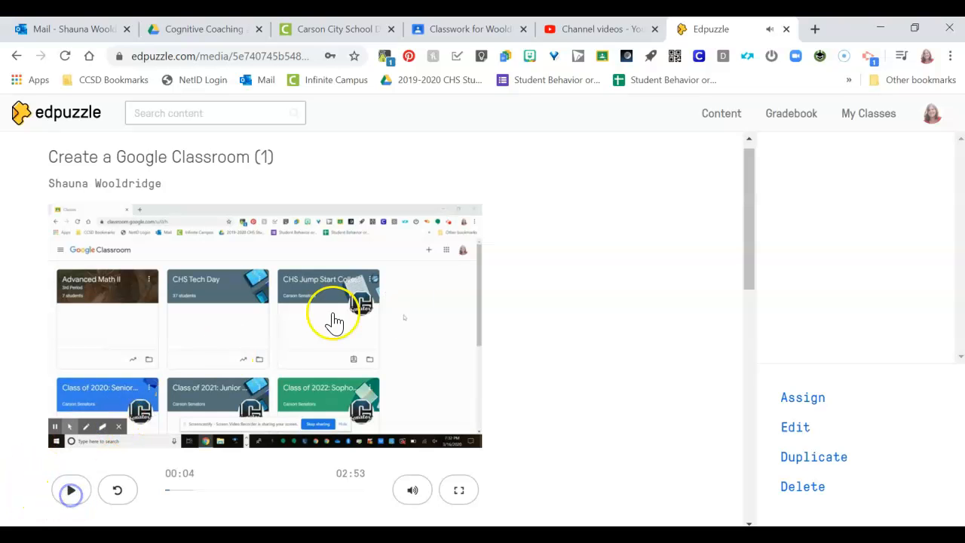
{"action": "scroll", "coordinate": [609, 305], "scroll_direction": "down", "scroll_amount": 4}
{"action": "scroll", "coordinate": [603, 308], "scroll_direction": "up", "scroll_amount": 4}
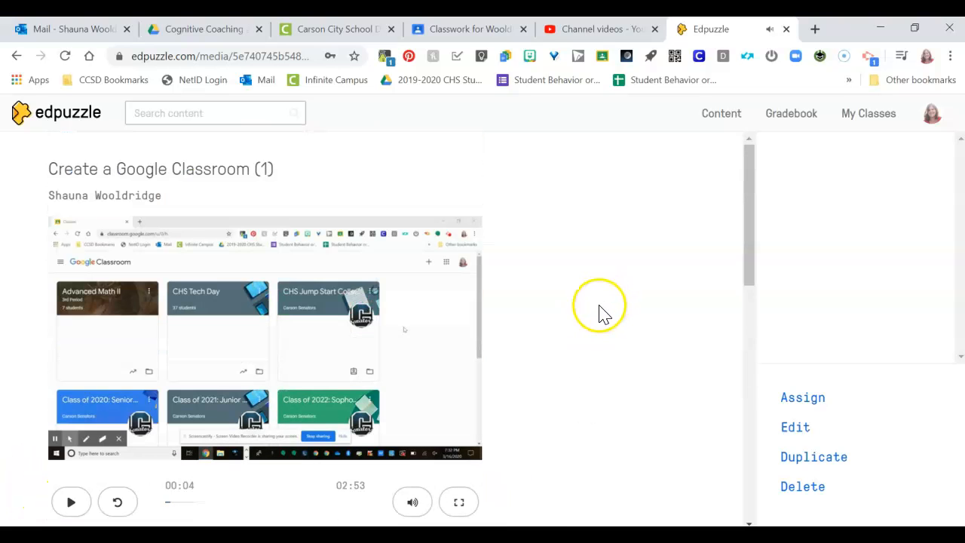
- Open the video for editing, view the voiceover options, and switch to adding questions
{"action": "left_click", "coordinate": [797, 428]}
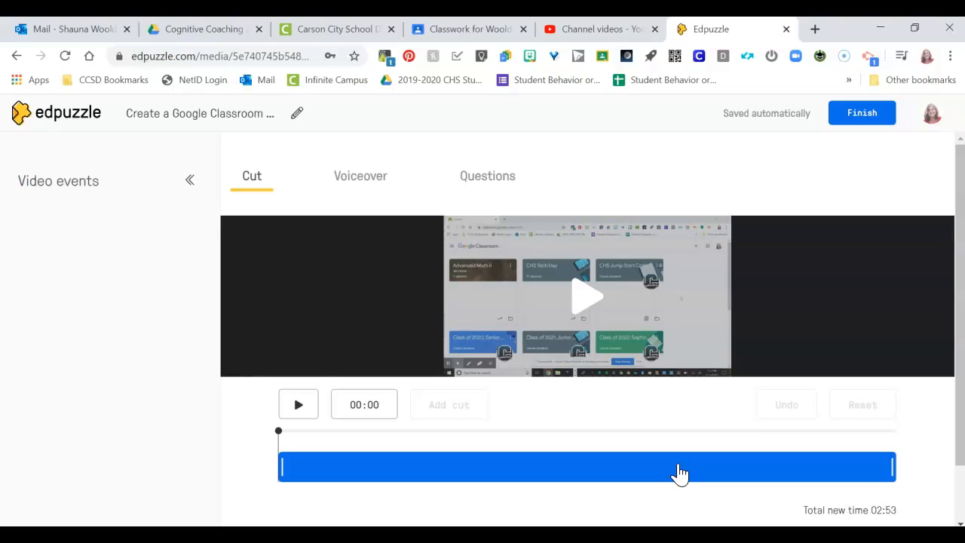
{"action": "left_click", "coordinate": [359, 181]}
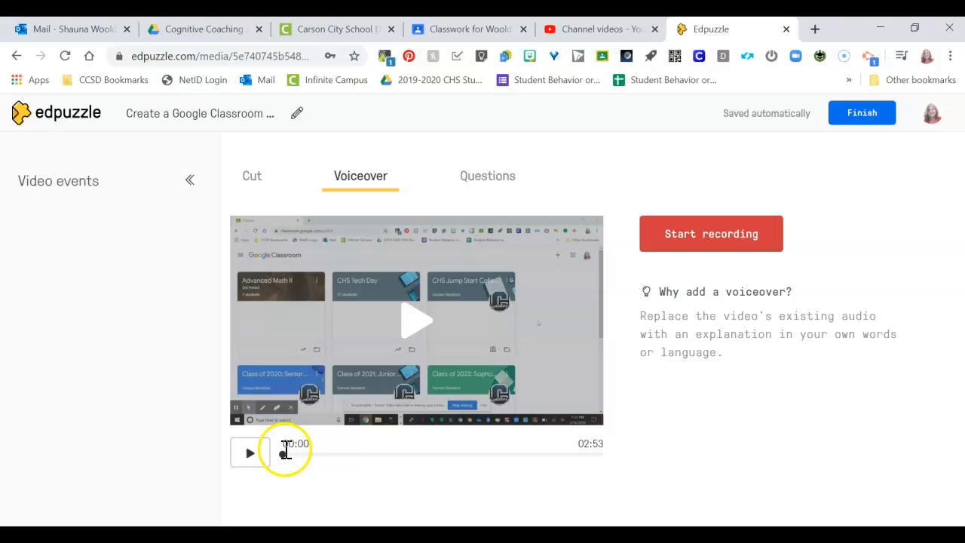
{"action": "left_click", "coordinate": [509, 181]}
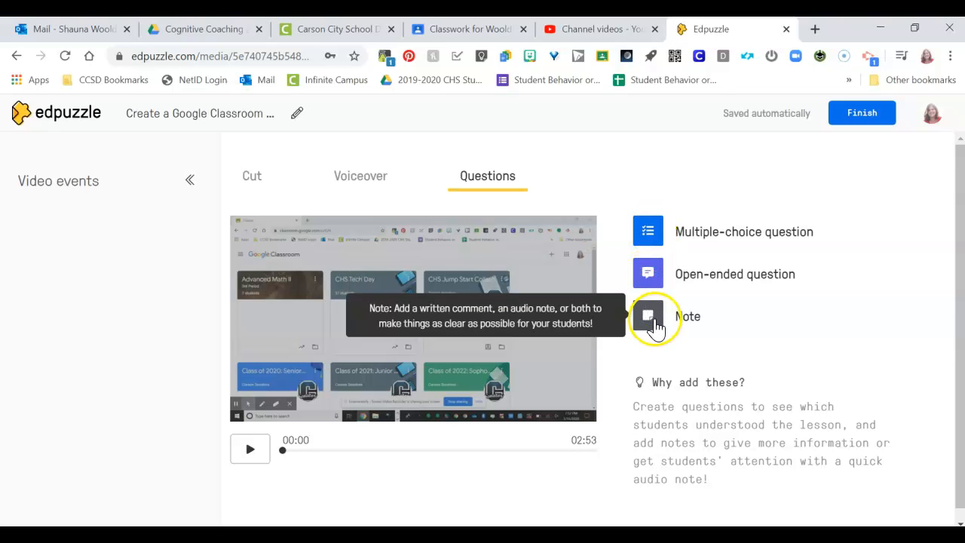
- Start a multiple-choice question at 00:12 in the video with the text "How often do you use Google Classroom?"
{"action": "left_click", "coordinate": [647, 232]}
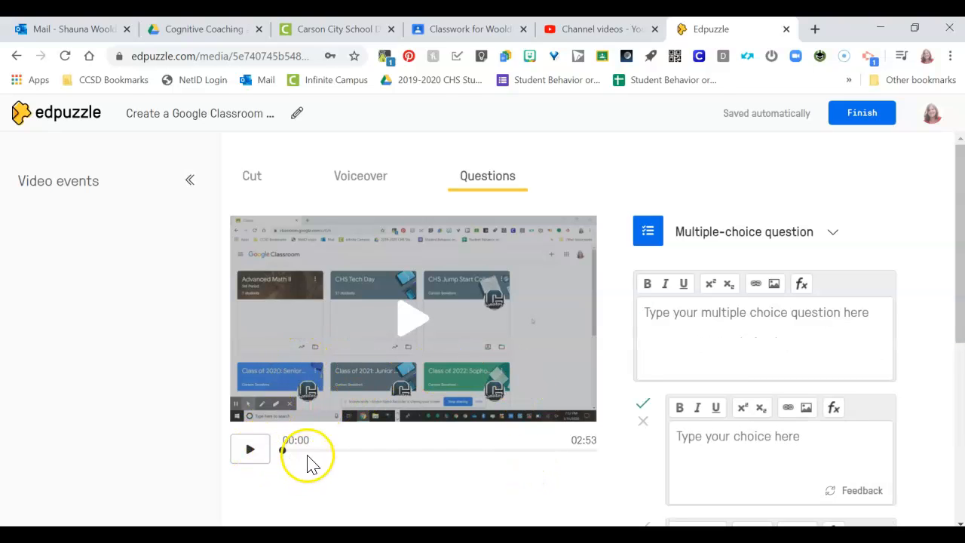
{"action": "left_click", "coordinate": [304, 450]}
{"action": "left_click", "coordinate": [252, 460]}
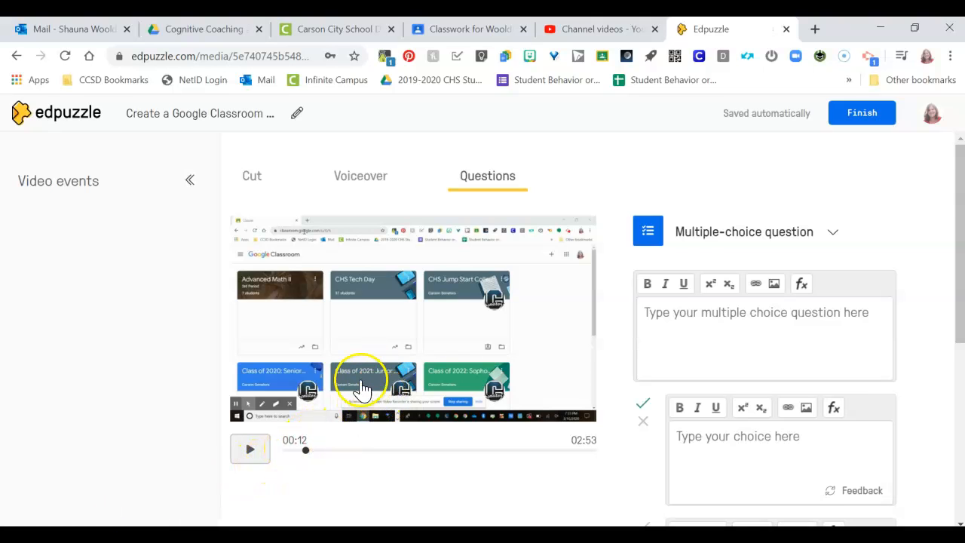
{"action": "left_click", "coordinate": [732, 326]}
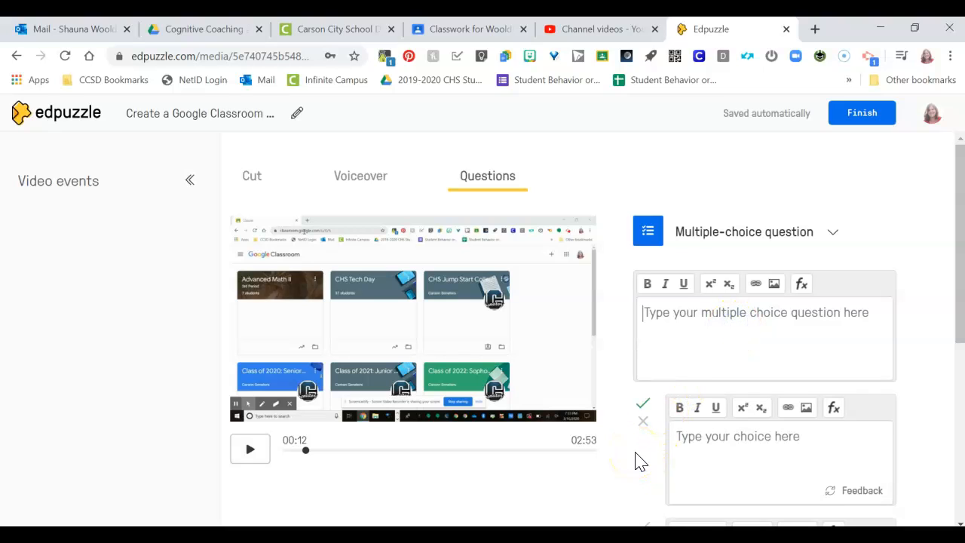
{"action": "type", "text": "W"}
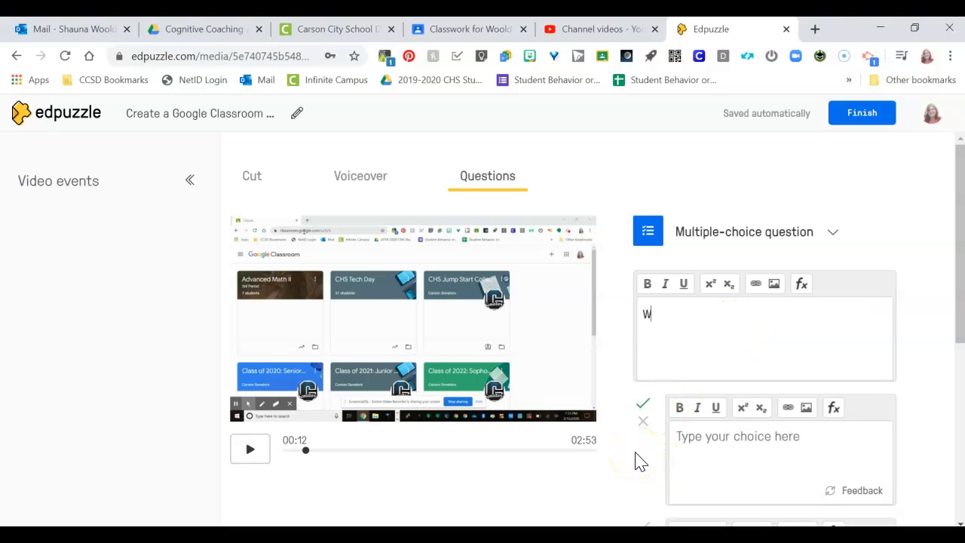
{"action": "key", "text": "BackSpace"}
{"action": "type", "text": "Ho"}
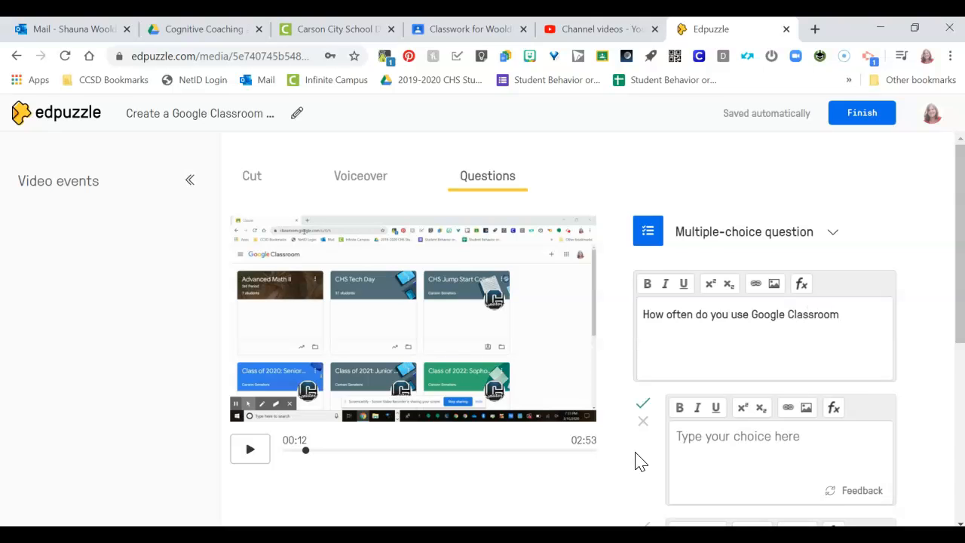
- Enter "A lot" as the first answer, add a third answer choice, and mark the second and third choices as correct
{"action": "left_click", "coordinate": [739, 463]}
{"action": "scroll", "coordinate": [731, 315], "scroll_direction": "down", "scroll_amount": 2}
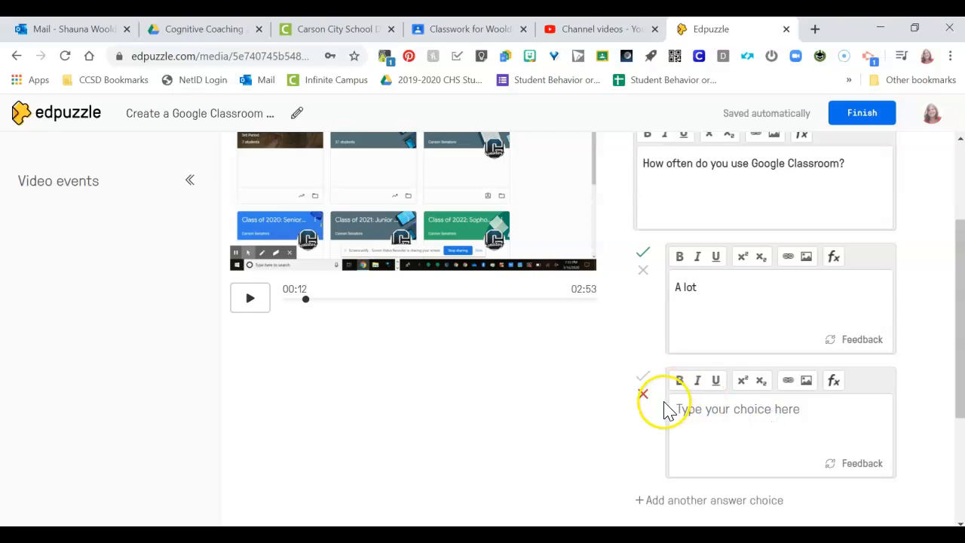
{"action": "left_click", "coordinate": [643, 375]}
{"action": "left_click", "coordinate": [730, 410]}
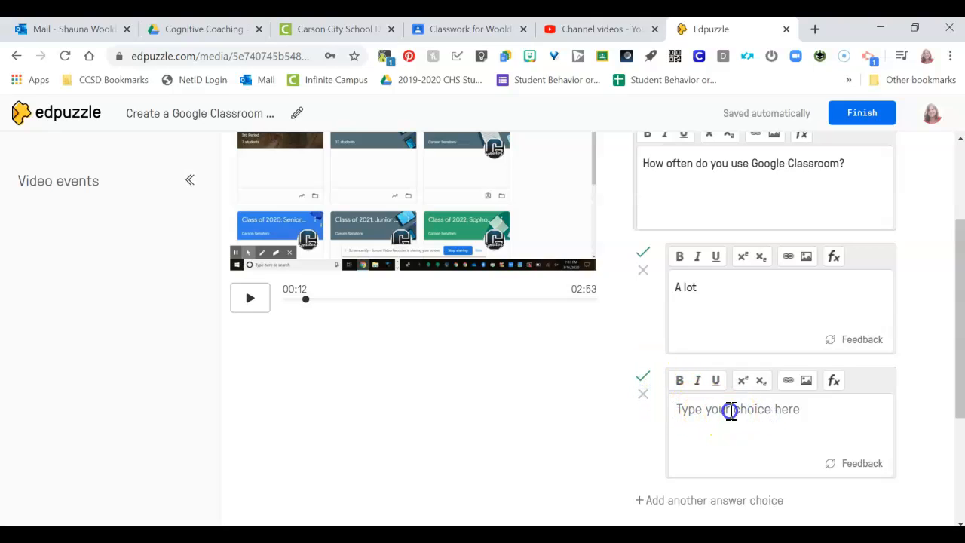
{"action": "left_click", "coordinate": [640, 501]}
{"action": "scroll", "coordinate": [607, 437], "scroll_direction": "down", "scroll_amount": 3}
{"action": "left_click", "coordinate": [644, 276]}
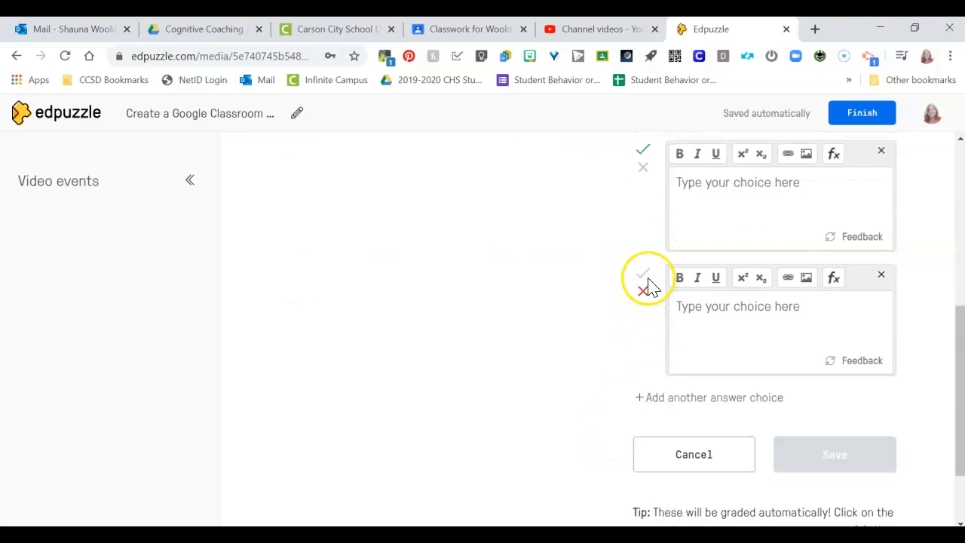
- Enter "Some" as the second answer and "Not at all" as the third, and save the multiple-choice question
{"action": "scroll", "coordinate": [743, 381], "scroll_direction": "up", "scroll_amount": 4}
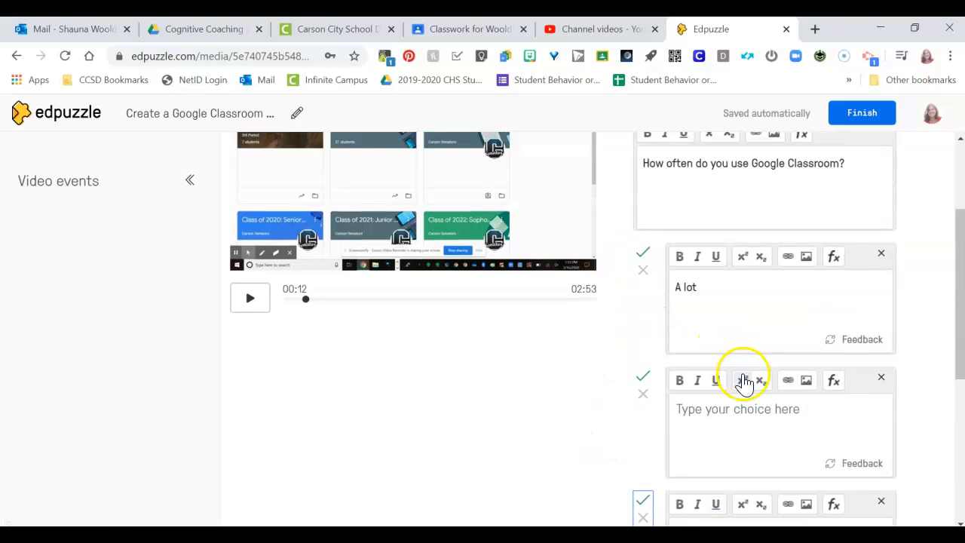
{"action": "left_click", "coordinate": [742, 383]}
{"action": "scroll", "coordinate": [743, 384], "scroll_direction": "down", "scroll_amount": 2}
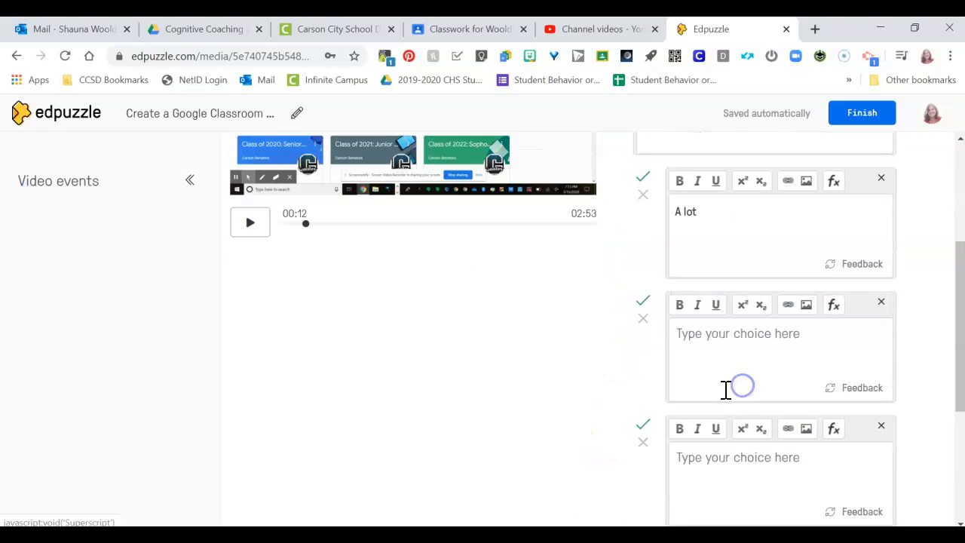
{"action": "left_click", "coordinate": [708, 349]}
{"action": "scroll", "coordinate": [716, 347], "scroll_direction": "down", "scroll_amount": 2}
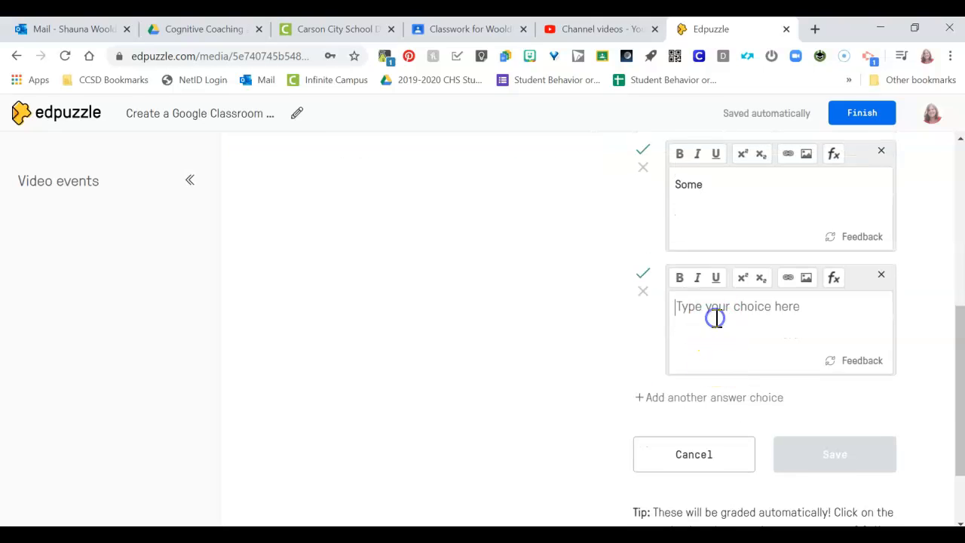
{"action": "left_click", "coordinate": [717, 319]}
{"action": "type", "text": "Not at all"}
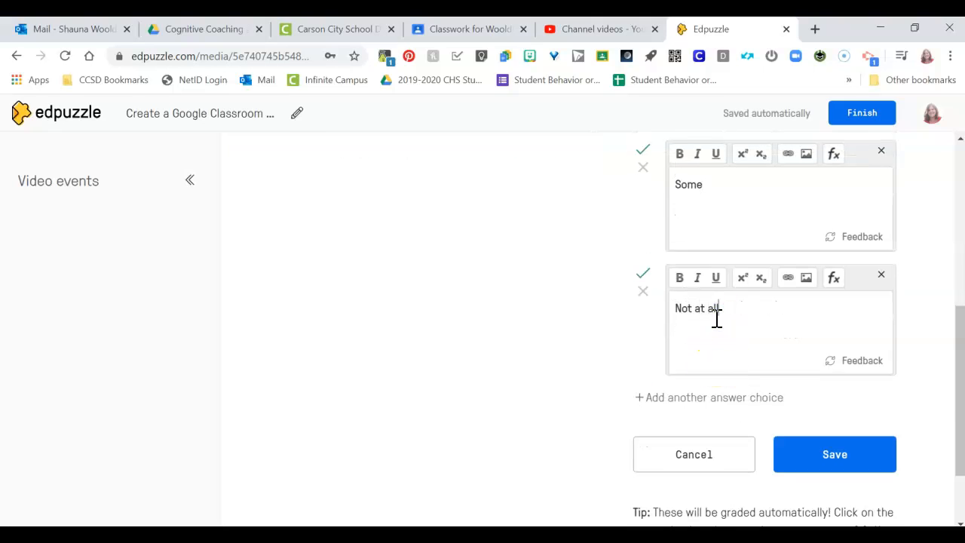
{"action": "left_click", "coordinate": [835, 462]}
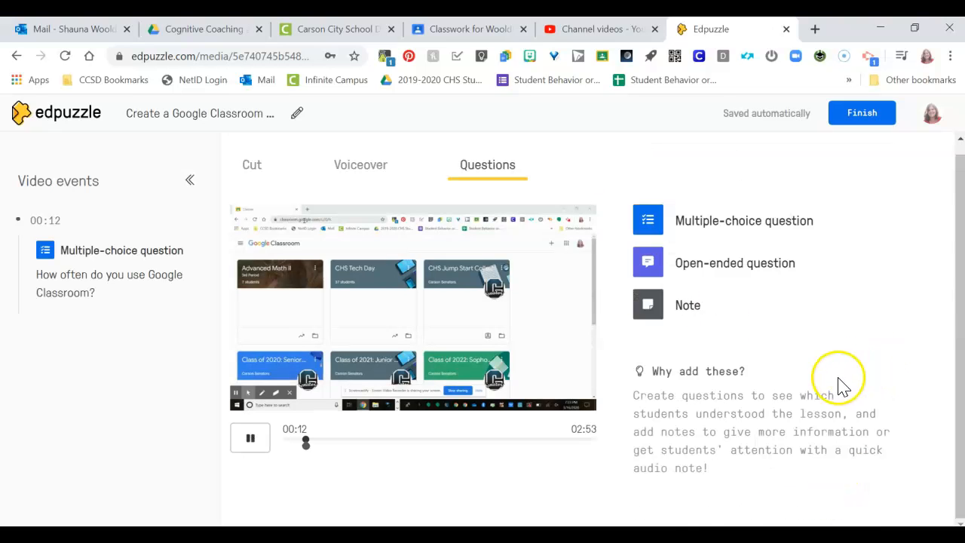
- Start an open-ended question at 02:50 in the video
{"action": "scroll", "coordinate": [428, 366], "scroll_direction": "up", "scroll_amount": 3}
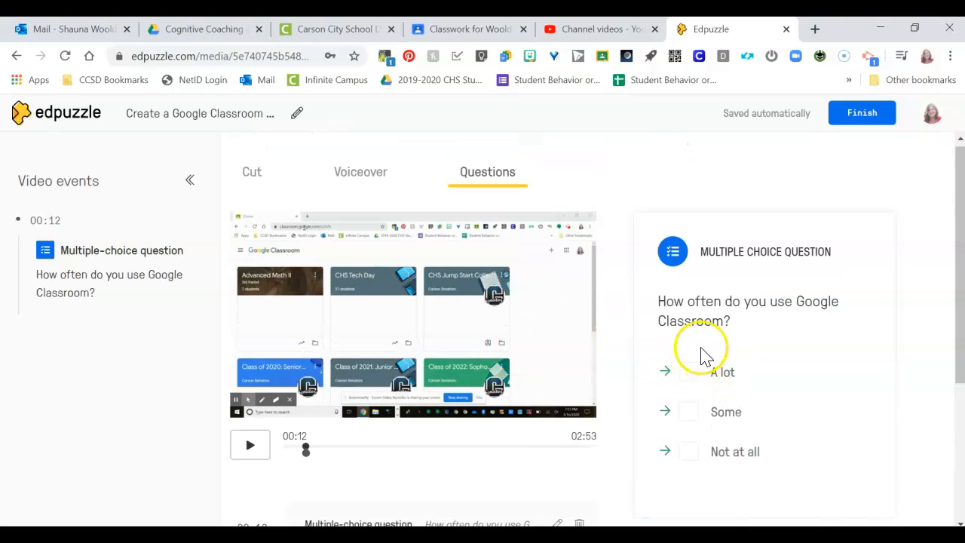
{"action": "scroll", "coordinate": [701, 351], "scroll_direction": "down", "scroll_amount": 2}
{"action": "scroll", "coordinate": [771, 370], "scroll_direction": "up", "scroll_amount": 2}
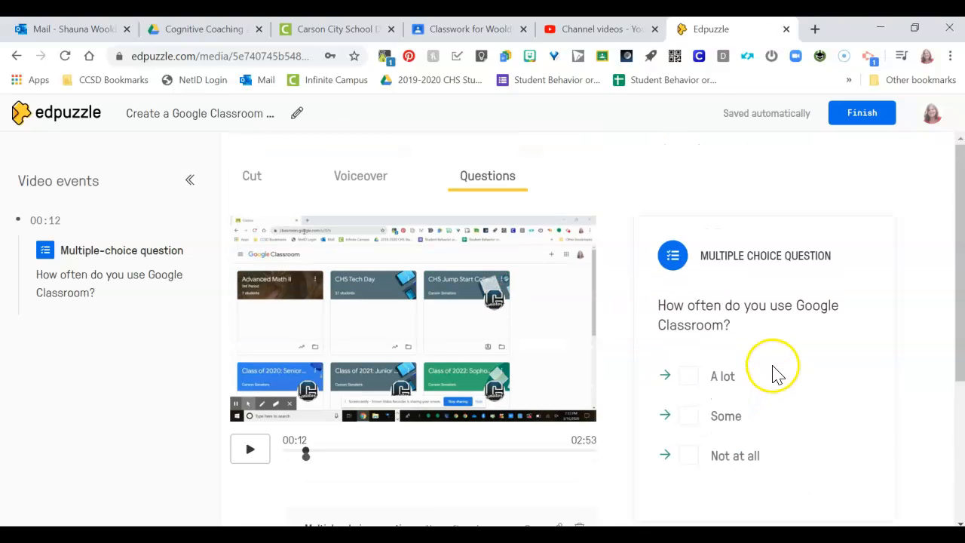
{"action": "scroll", "coordinate": [765, 377], "scroll_direction": "down", "scroll_amount": 3}
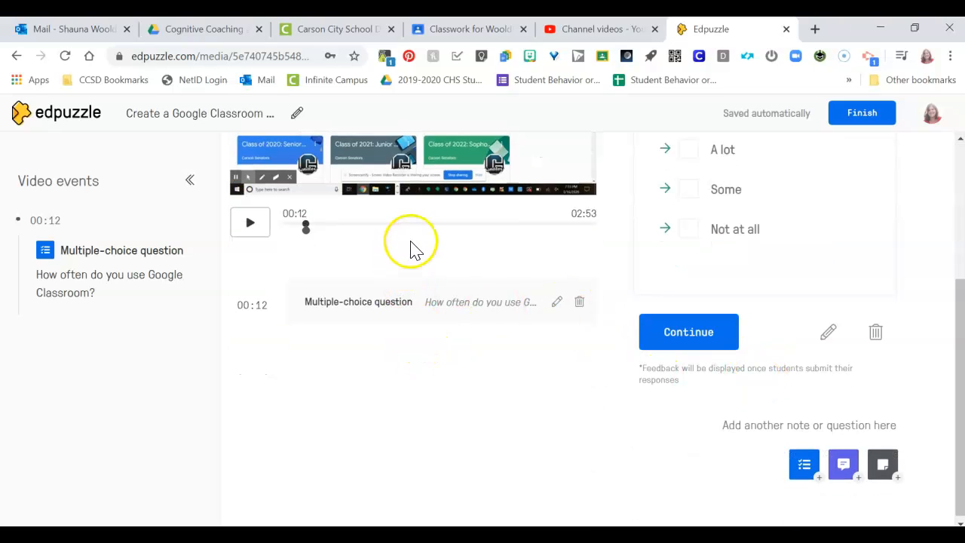
{"action": "left_click", "coordinate": [480, 226]}
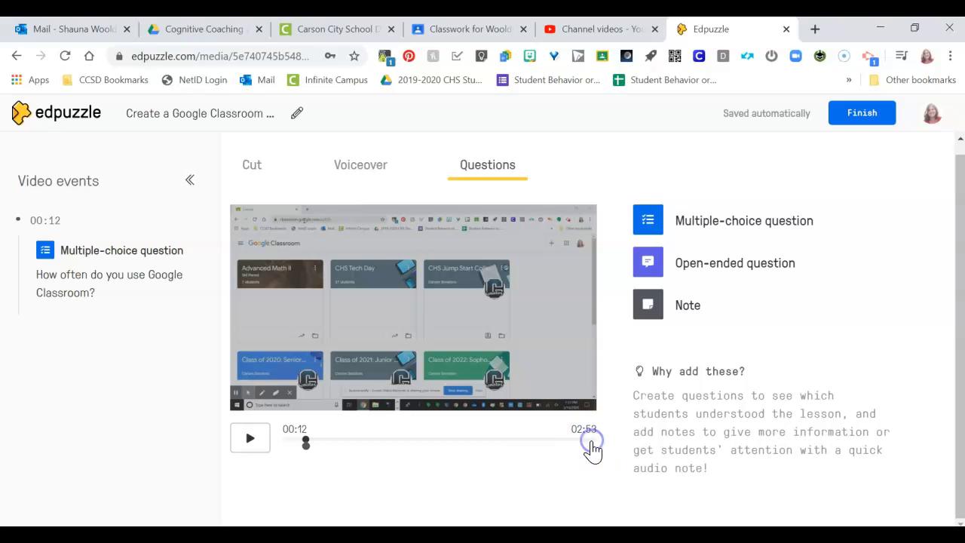
{"action": "left_click", "coordinate": [251, 446]}
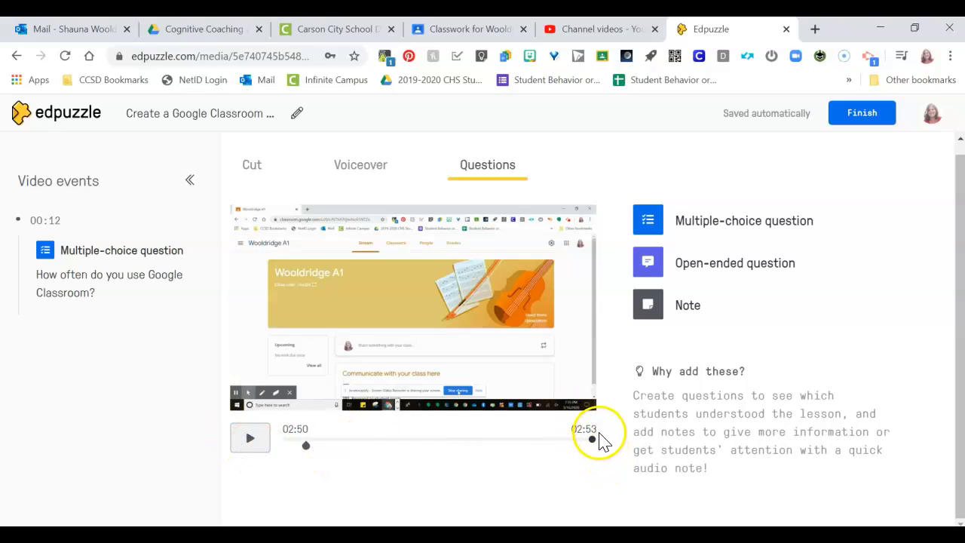
{"action": "left_click", "coordinate": [647, 262]}
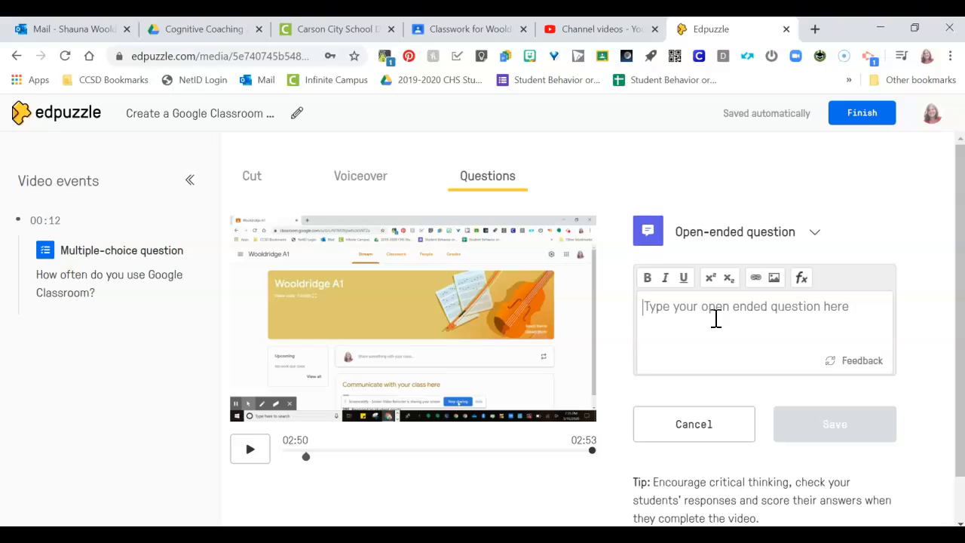
- Write the open-ended question as "What was one thing that really helped you in the video?"
{"action": "type", "text": "A"}
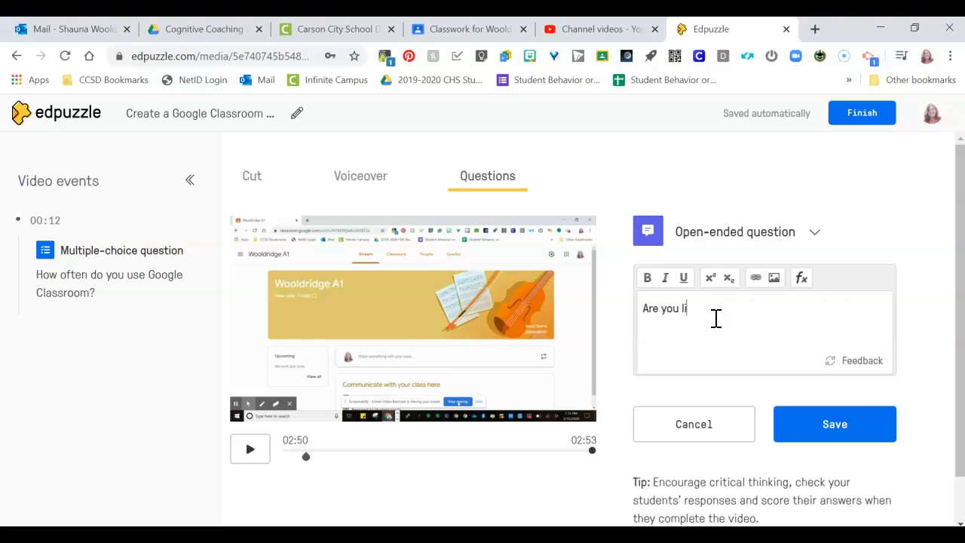
{"action": "type", "text": "re yo"}
{"action": "key", "text": "BackSpace"}
{"action": "key", "text": "BackSpace"}
{"action": "key", "text": "BackSpace"}
{"action": "key", "text": "BackSpace"}
{"action": "key", "text": "BackSpace"}
{"action": "key", "text": "BackSpace"}
{"action": "type", "text": "Wha"}
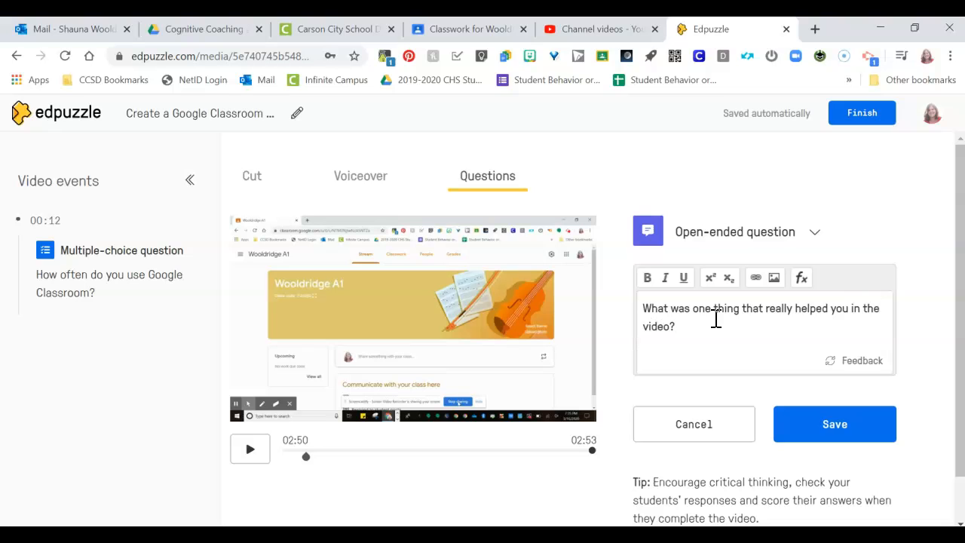
- Add the feedback "Thank you for watching the video!" to the open-ended question, save it, and finish editing the video
{"action": "left_click", "coordinate": [859, 361]}
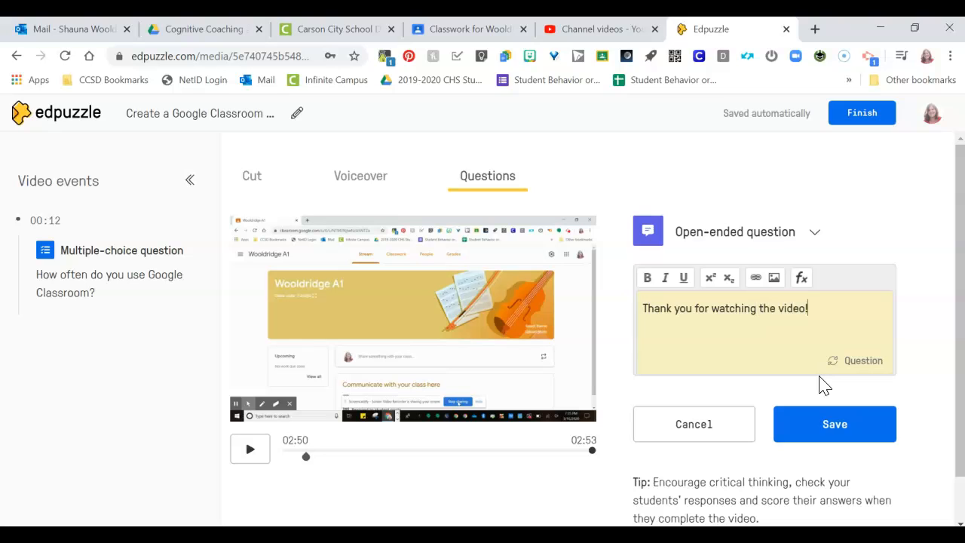
{"action": "left_click", "coordinate": [874, 365]}
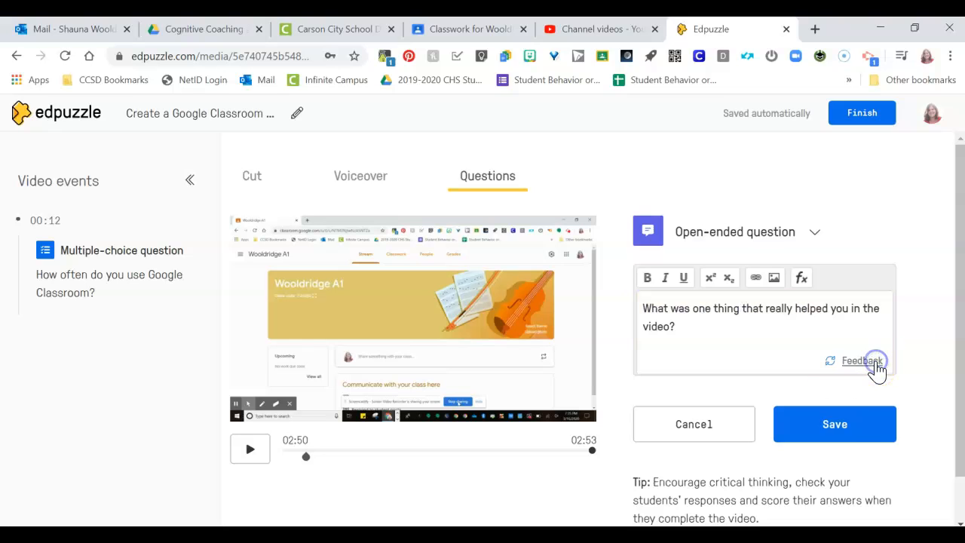
{"action": "left_click", "coordinate": [848, 432]}
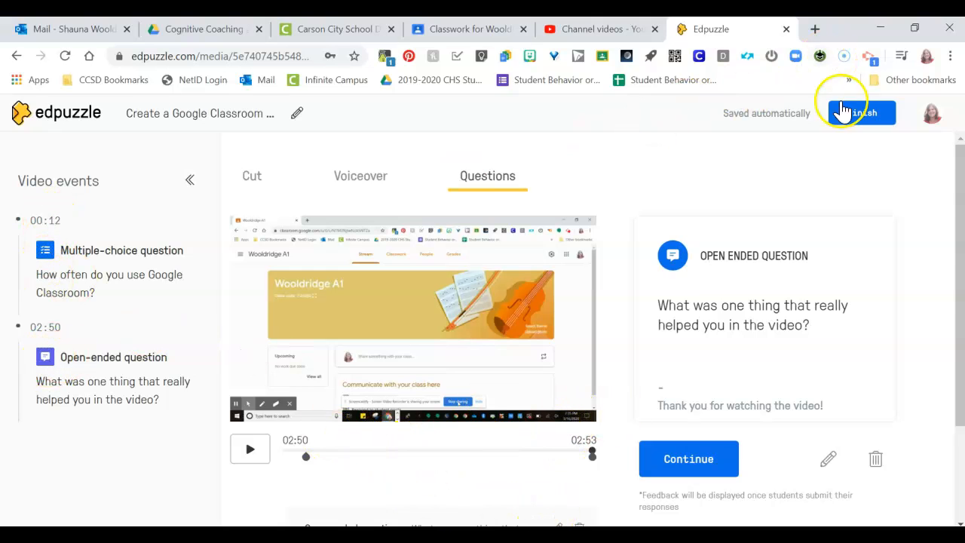
{"action": "left_click", "coordinate": [862, 113]}
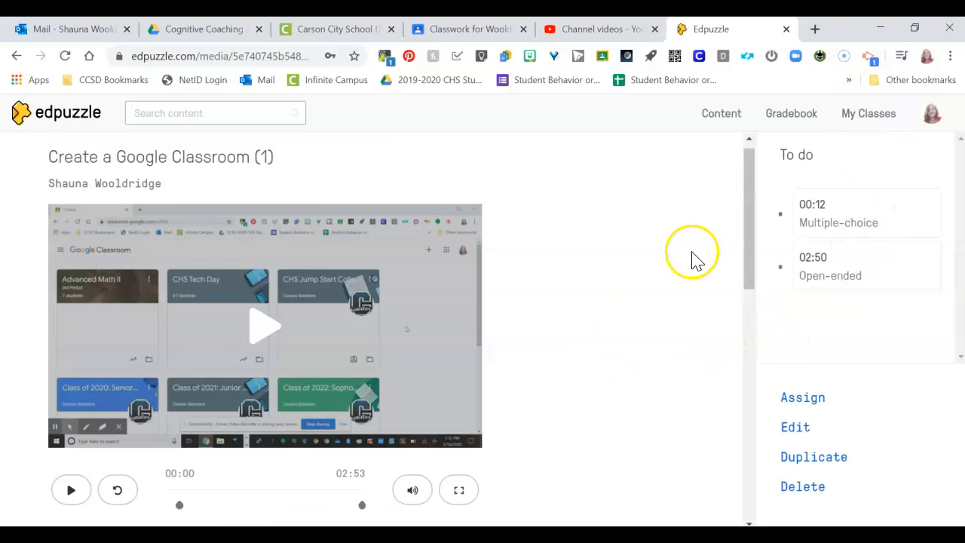
{"action": "left_click", "coordinate": [826, 399]}
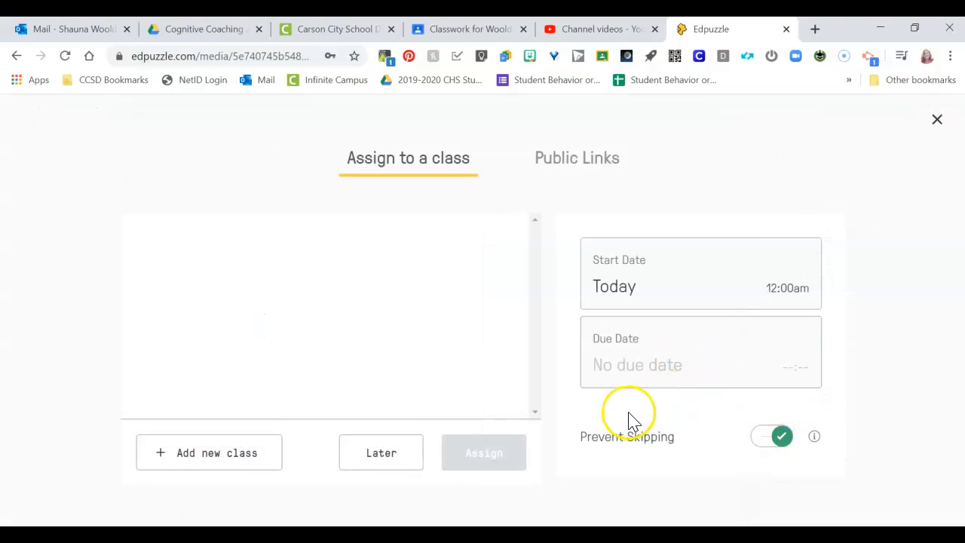
{"action": "left_click", "coordinate": [222, 458]}
{"action": "scroll", "coordinate": [381, 383], "scroll_direction": "down", "scroll_amount": 2}
{"action": "scroll", "coordinate": [577, 375], "scroll_direction": "up", "scroll_amount": 3}
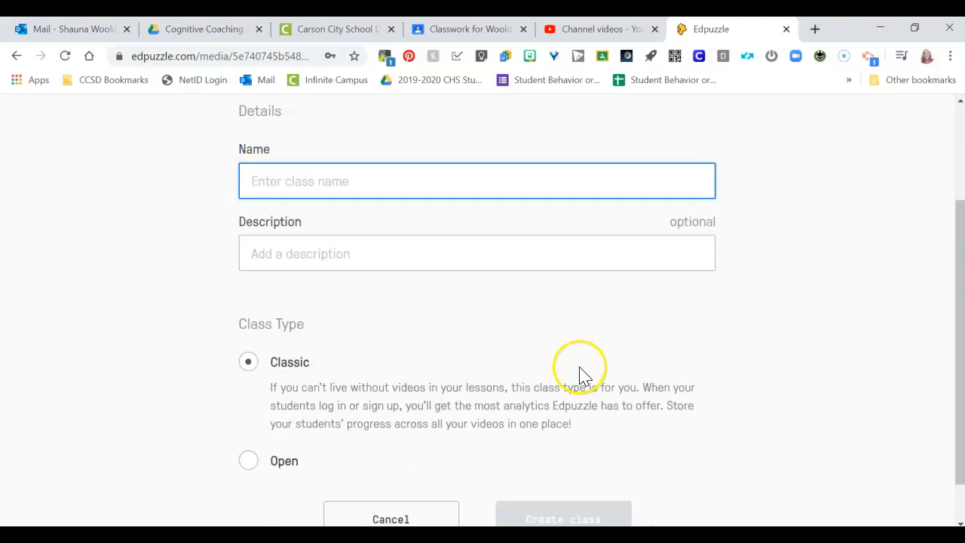
{"action": "left_click", "coordinate": [925, 120]}
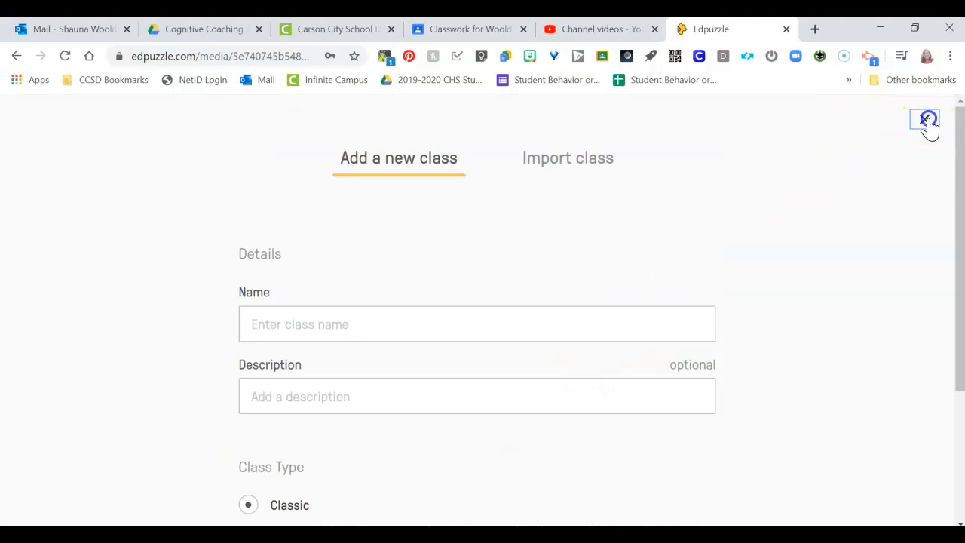
{"action": "scroll", "coordinate": [663, 309], "scroll_direction": "up", "scroll_amount": 1}
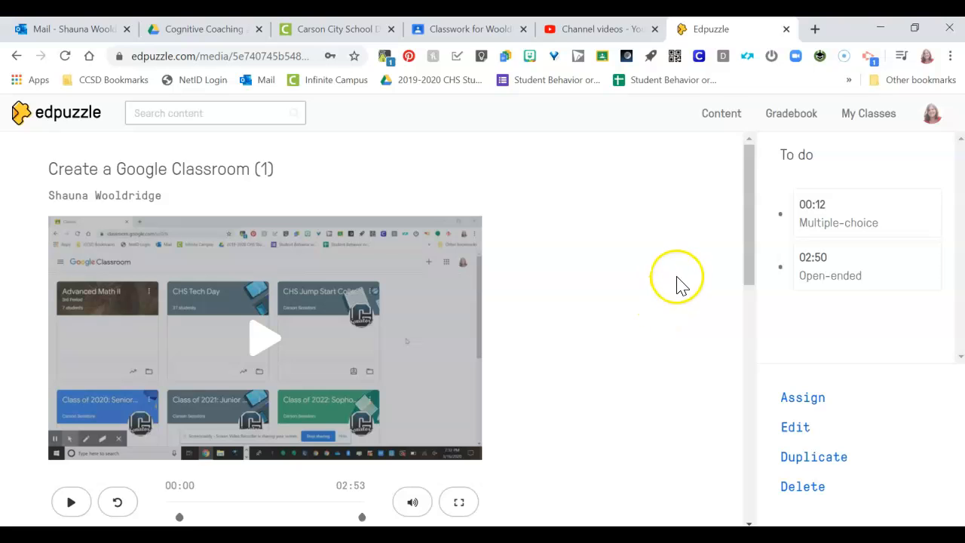
{"action": "scroll", "coordinate": [676, 285], "scroll_direction": "down", "scroll_amount": 1}
- Start adding a class from Google Classroom in My Classes and declare that the school can consent on behalf of parents
{"action": "left_click", "coordinate": [877, 112]}
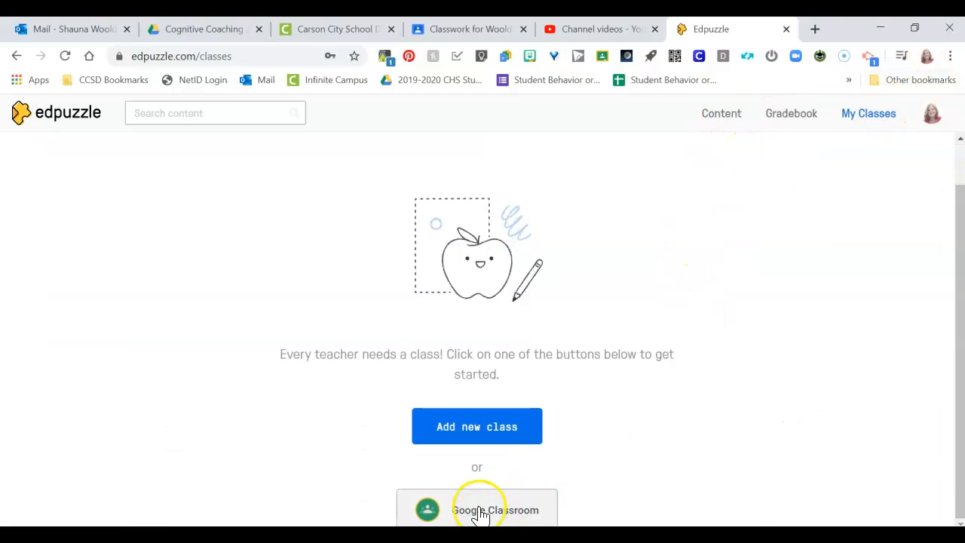
{"action": "left_click", "coordinate": [470, 517]}
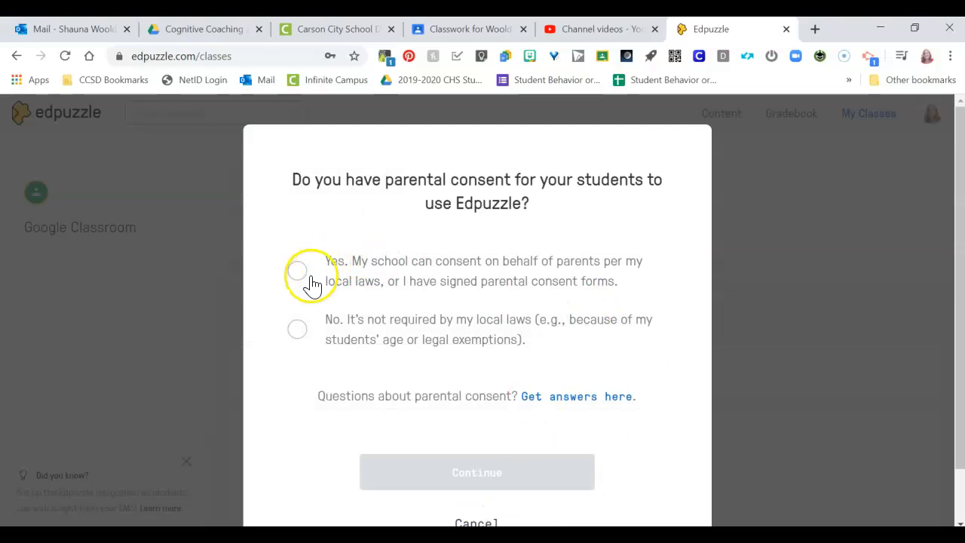
{"action": "left_click", "coordinate": [296, 265]}
{"action": "left_click", "coordinate": [497, 471]}
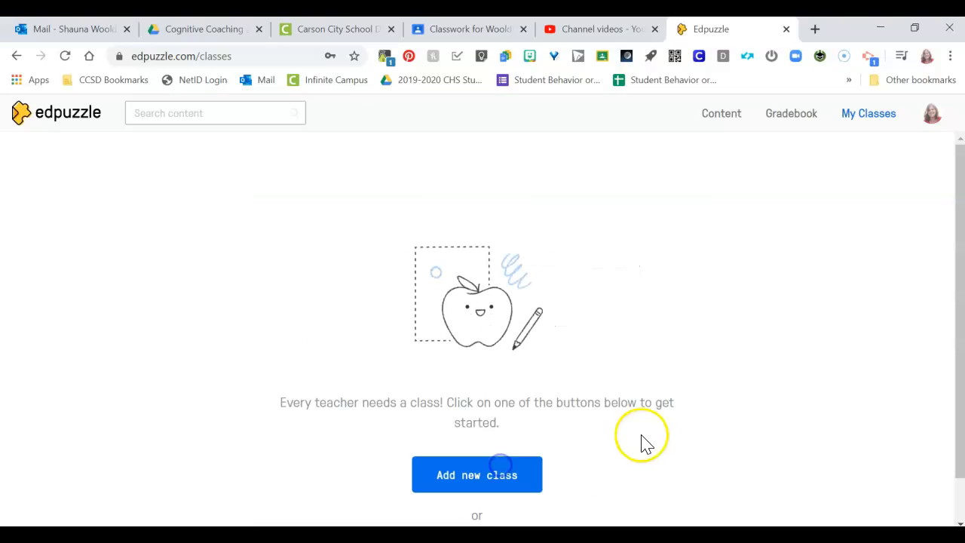
{"action": "scroll", "coordinate": [741, 345], "scroll_direction": "down", "scroll_amount": 1}
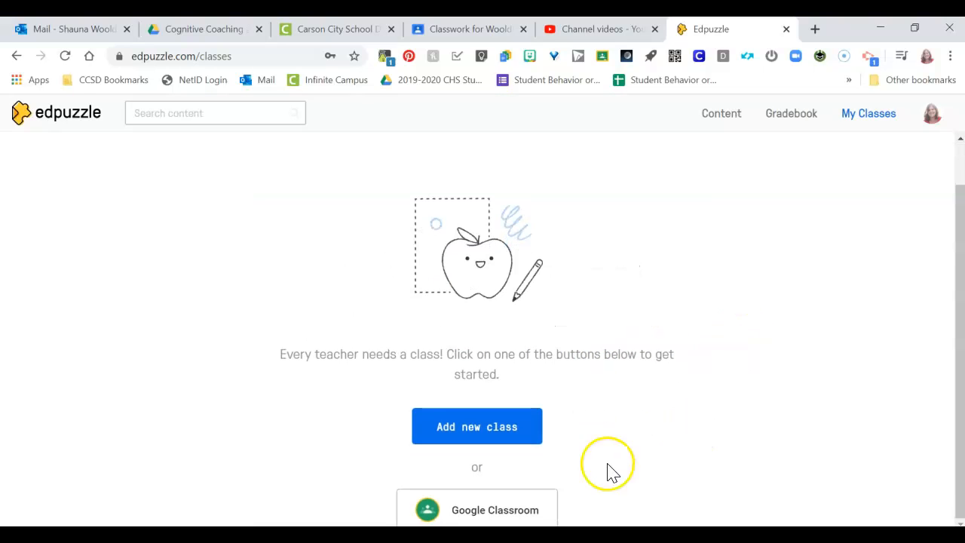
{"action": "left_click", "coordinate": [493, 512]}
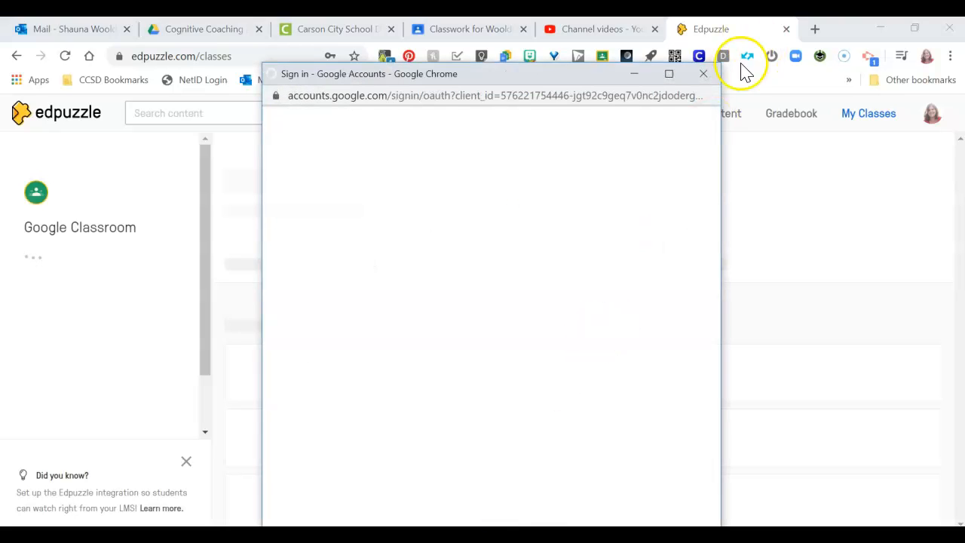
{"action": "left_click", "coordinate": [711, 73]}
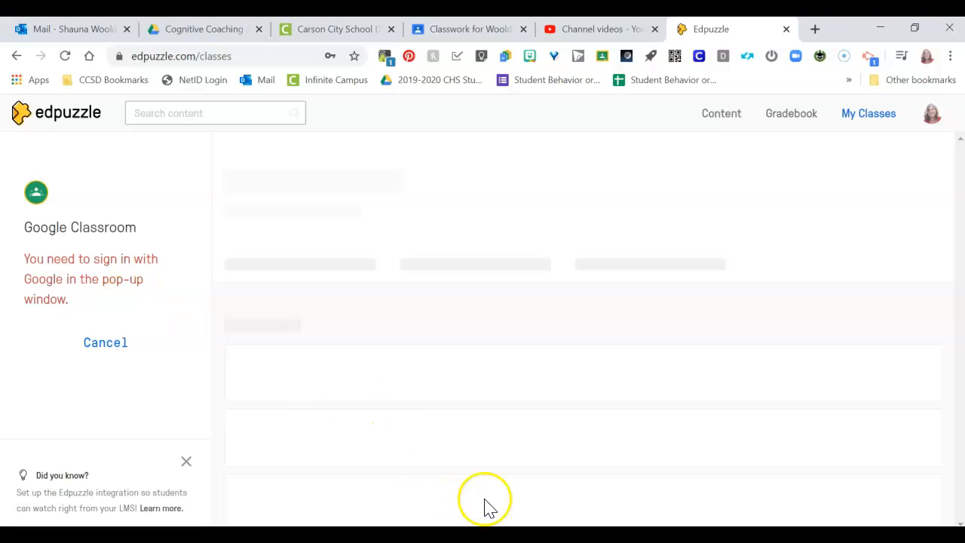
{"action": "left_click", "coordinate": [67, 264]}
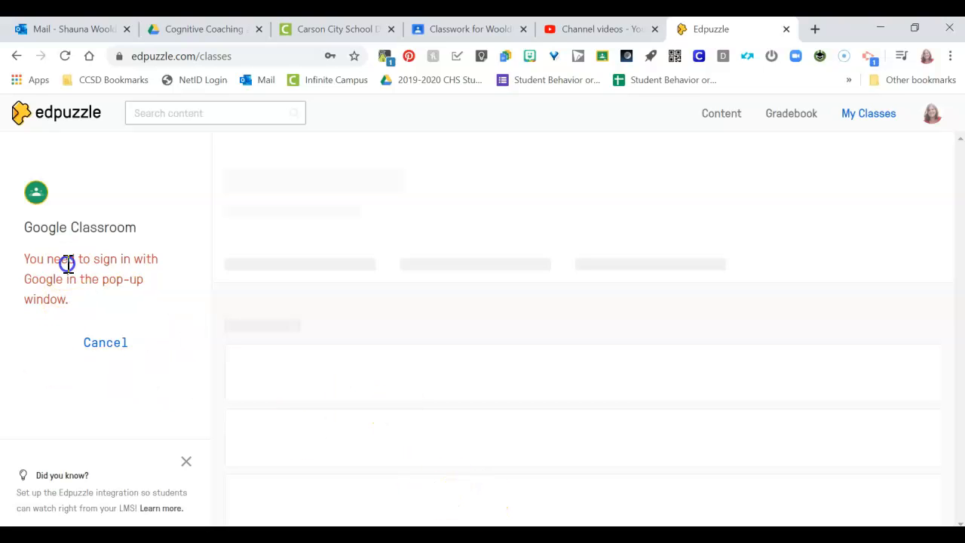
{"action": "left_click", "coordinate": [113, 347]}
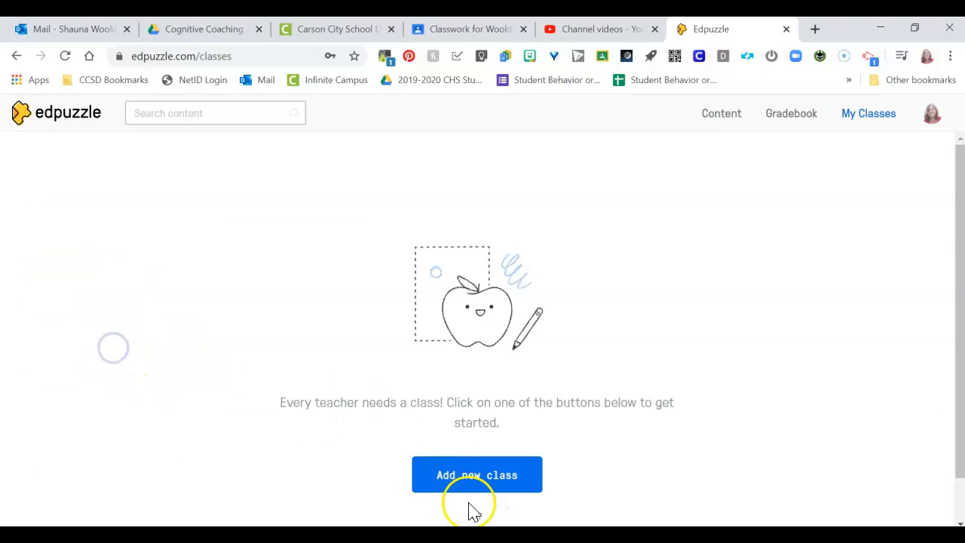
- Connect Google Classroom with the school Google account and import the "CHS Google Tech Support" class
{"action": "scroll", "coordinate": [497, 501], "scroll_direction": "down", "scroll_amount": 1}
{"action": "left_click", "coordinate": [491, 510]}
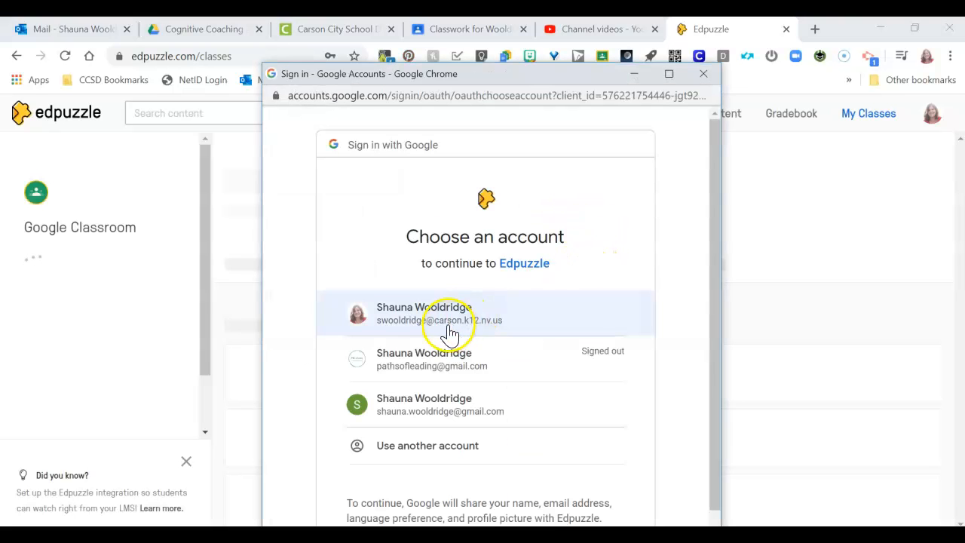
{"action": "left_click", "coordinate": [450, 334]}
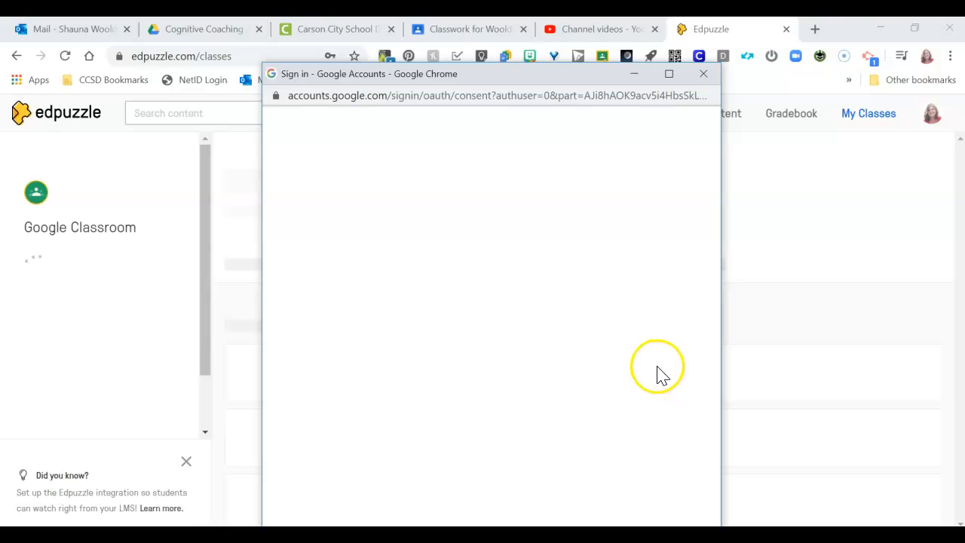
{"action": "scroll", "coordinate": [658, 353], "scroll_direction": "down", "scroll_amount": 5}
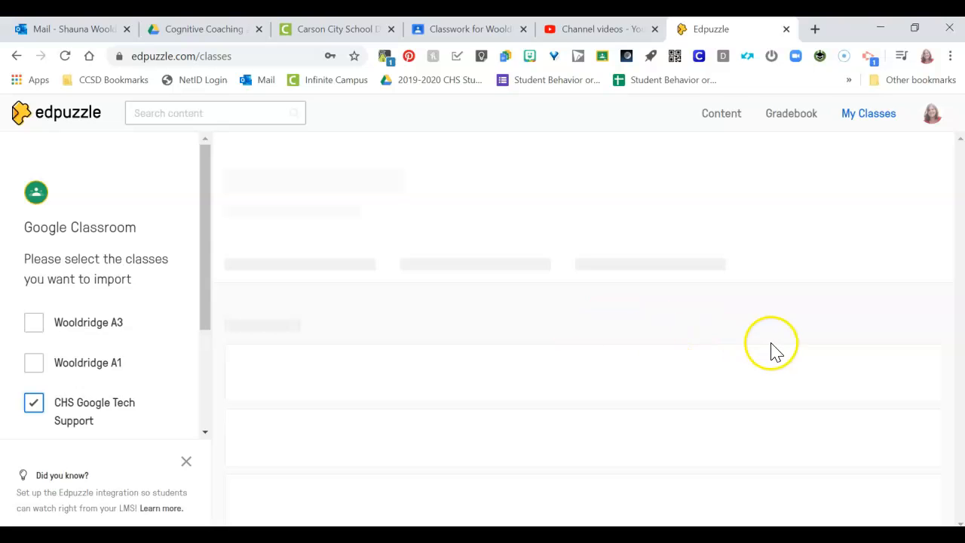
{"action": "scroll", "coordinate": [151, 385], "scroll_direction": "down", "scroll_amount": 3}
{"action": "left_click", "coordinate": [115, 311]}
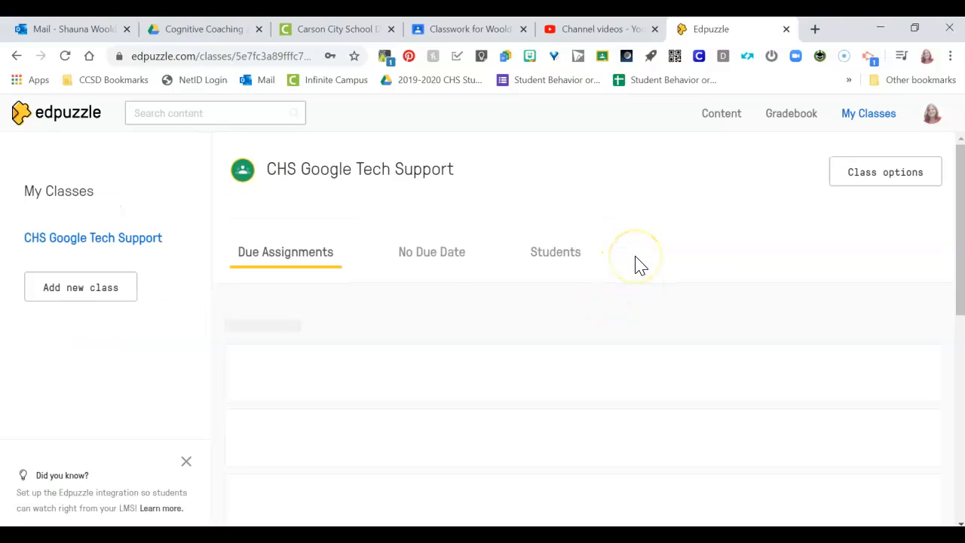
- Open the "Create a Google Classroom (1)" video from My Content and bring up its class assignment options
{"action": "scroll", "coordinate": [739, 276], "scroll_direction": "down", "scroll_amount": 2}
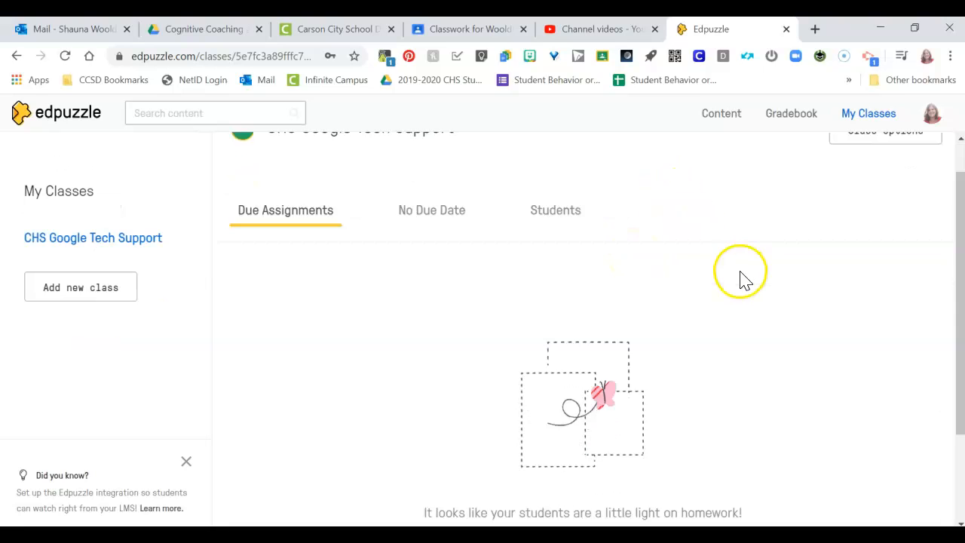
{"action": "scroll", "coordinate": [482, 324], "scroll_direction": "up", "scroll_amount": 1}
{"action": "scroll", "coordinate": [482, 324], "scroll_direction": "up", "scroll_amount": 1}
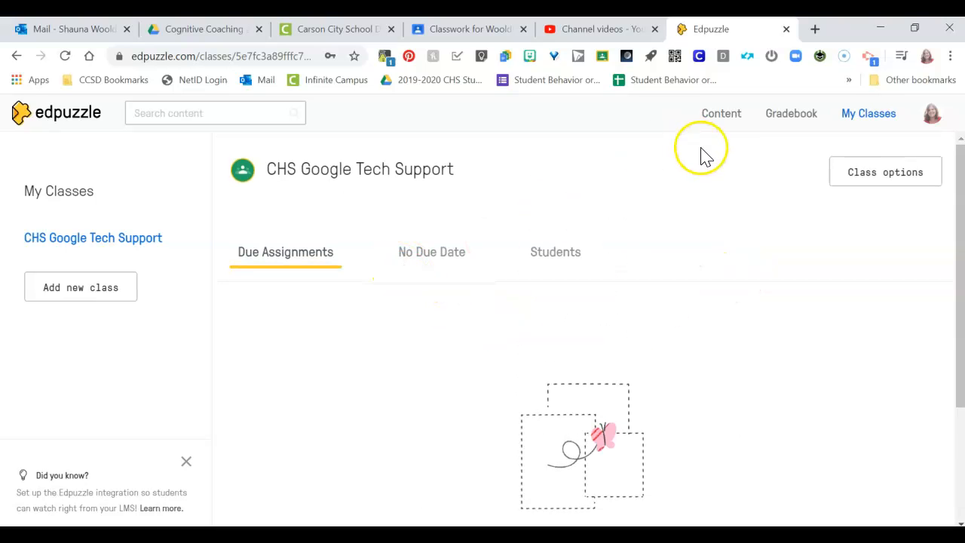
{"action": "left_click", "coordinate": [721, 117]}
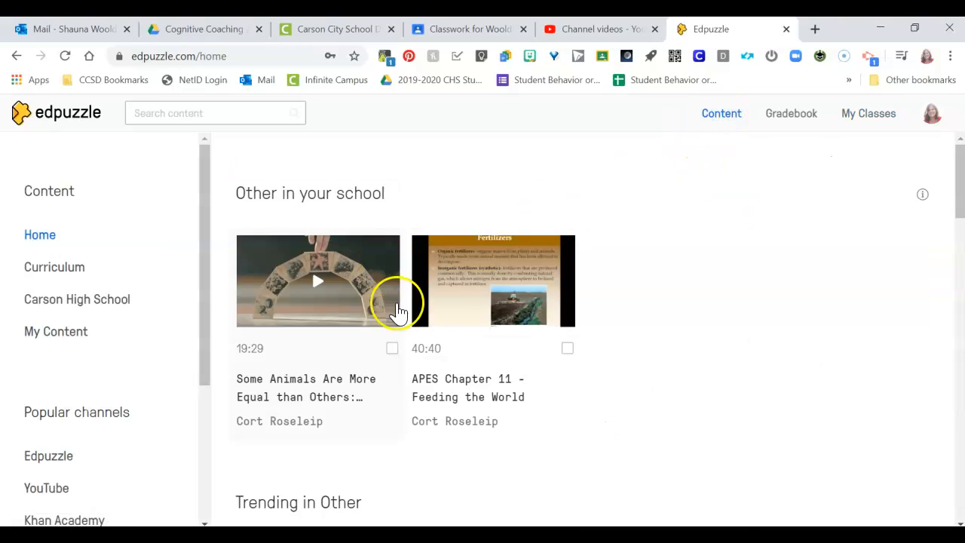
{"action": "scroll", "coordinate": [528, 331], "scroll_direction": "down", "scroll_amount": 4}
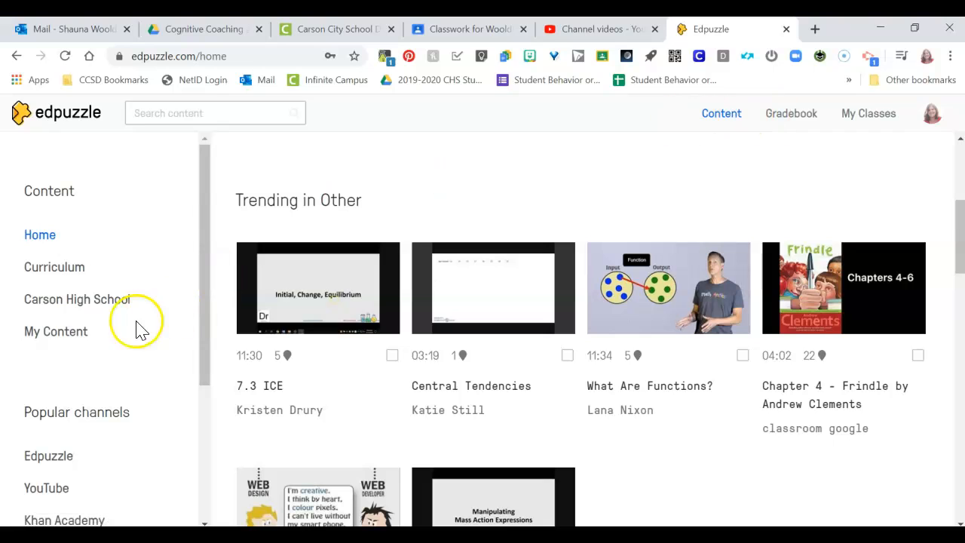
{"action": "left_click", "coordinate": [54, 332]}
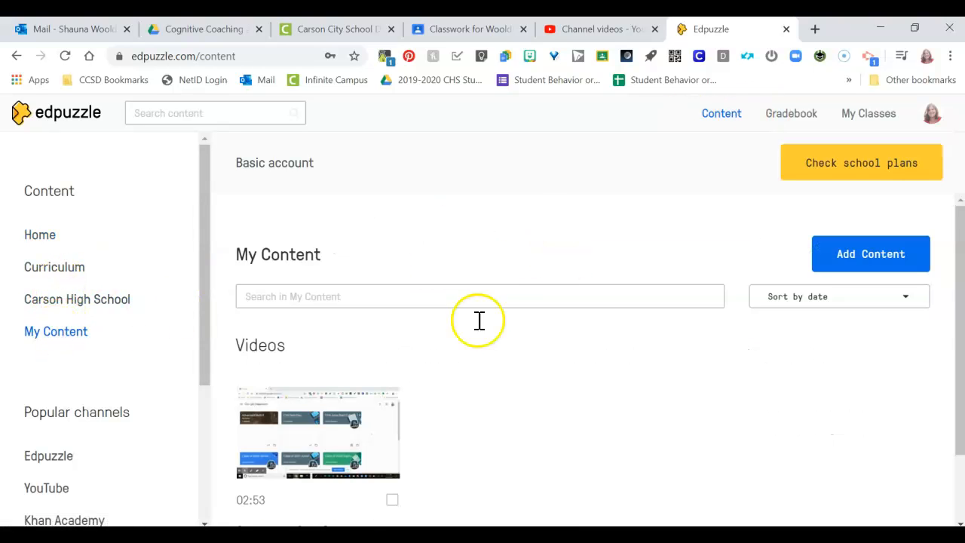
{"action": "scroll", "coordinate": [478, 319], "scroll_direction": "down", "scroll_amount": 1}
{"action": "left_click", "coordinate": [275, 350]}
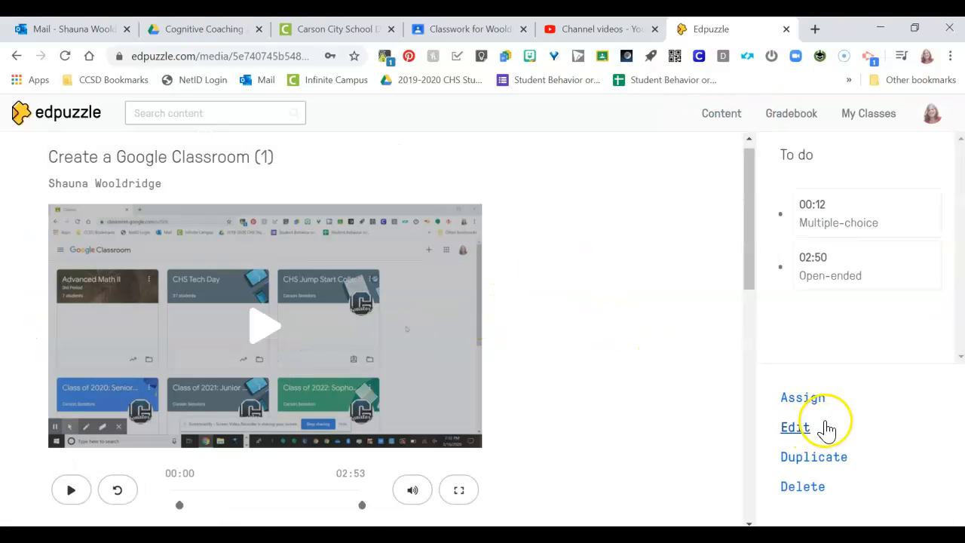
{"action": "left_click", "coordinate": [803, 400]}
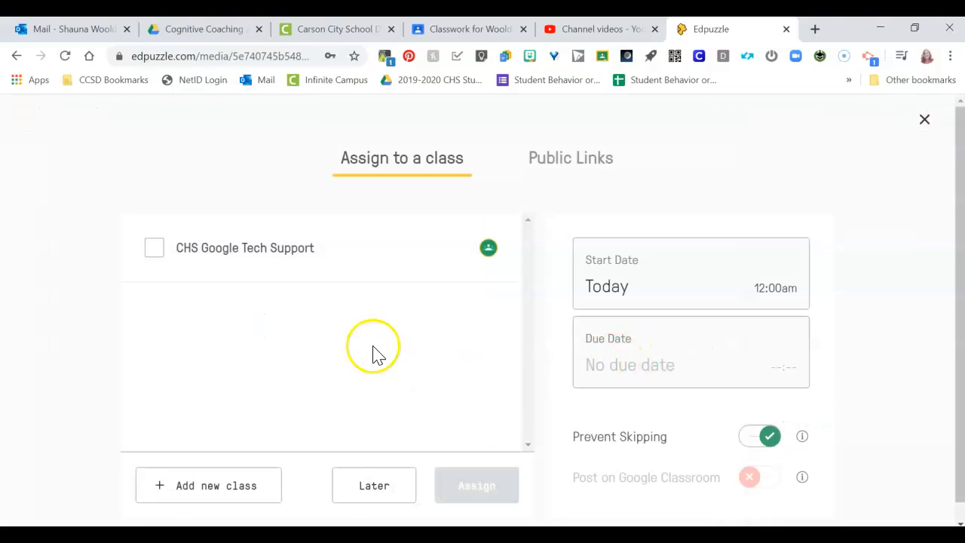
- Select the CHS Google Tech Support class for the assignment and check the due date calendar, leaving the due date unset
{"action": "left_click", "coordinate": [148, 251]}
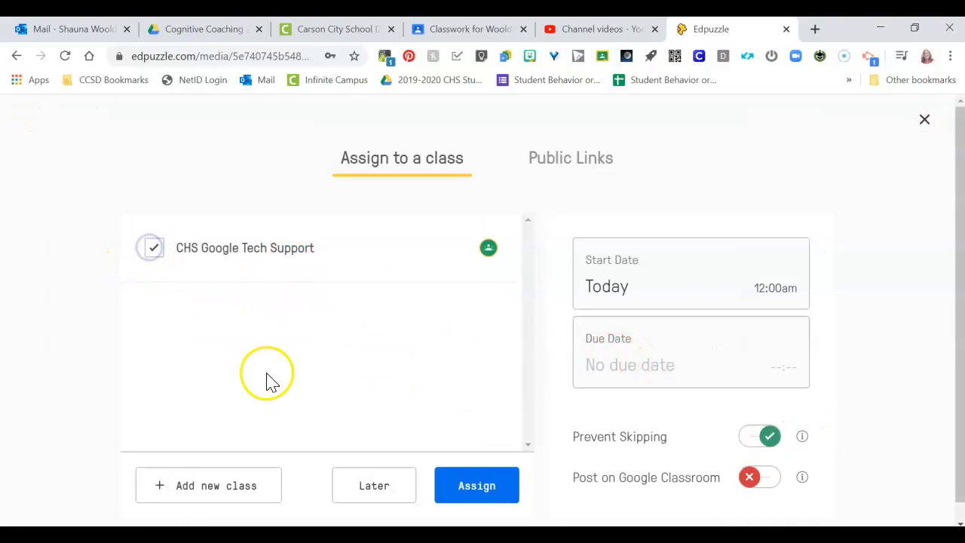
{"action": "left_click", "coordinate": [671, 366]}
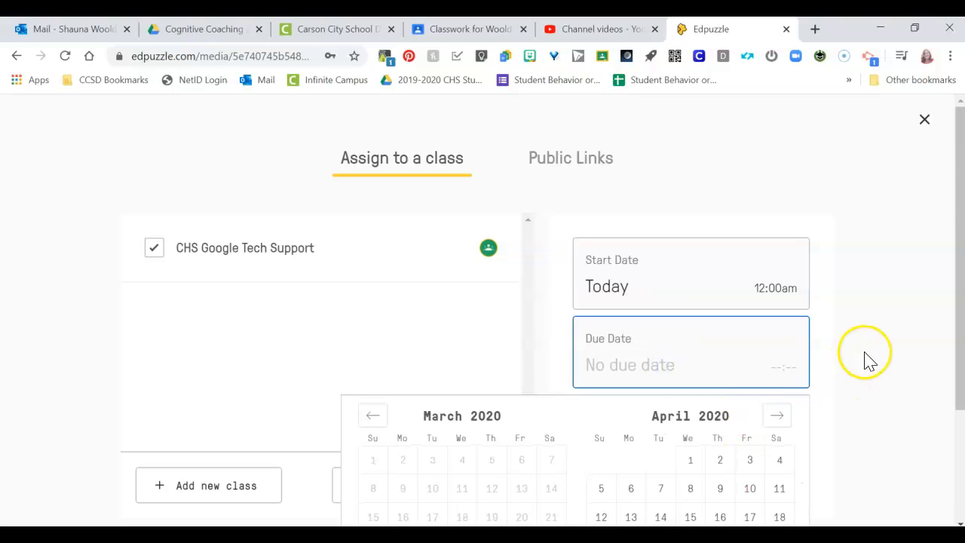
{"action": "scroll", "coordinate": [846, 366], "scroll_direction": "down", "scroll_amount": 2}
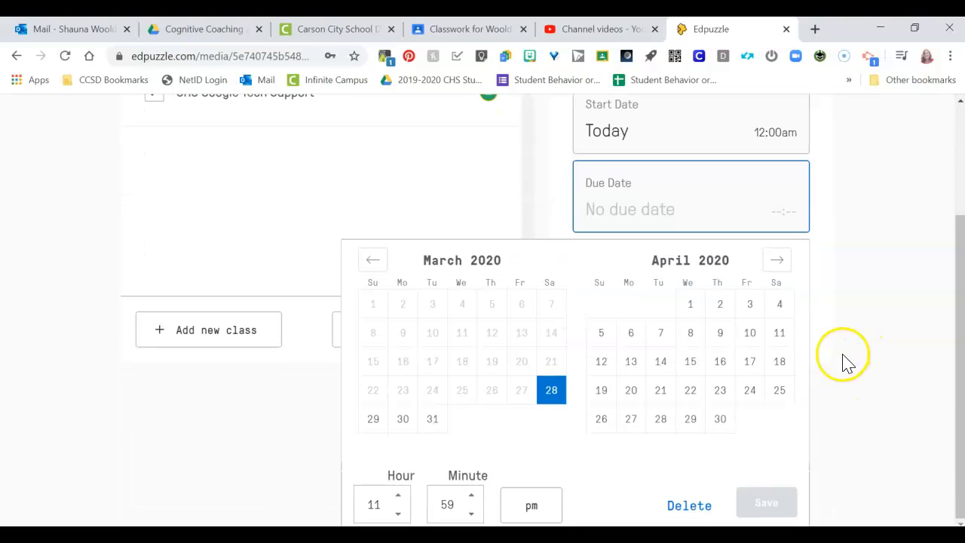
{"action": "left_click", "coordinate": [849, 192]}
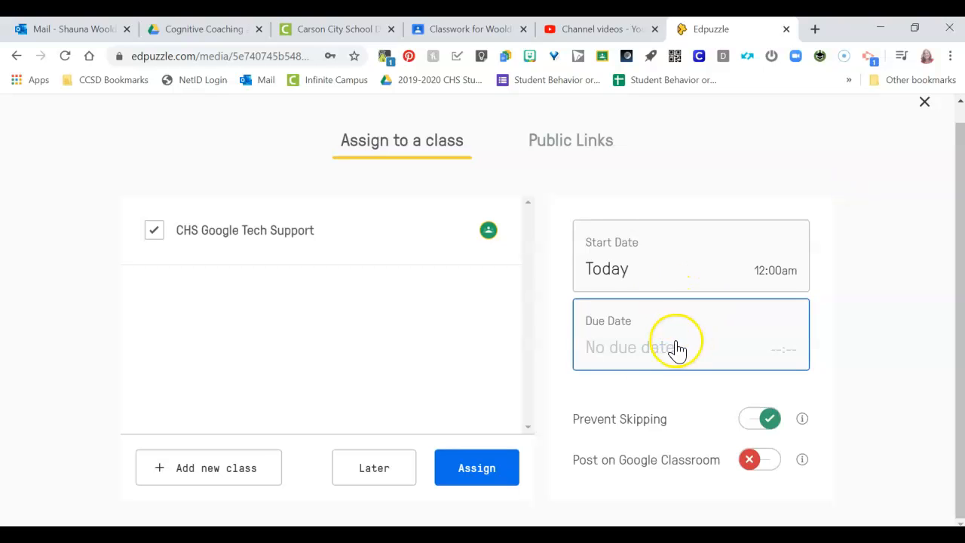
{"action": "left_click", "coordinate": [640, 359]}
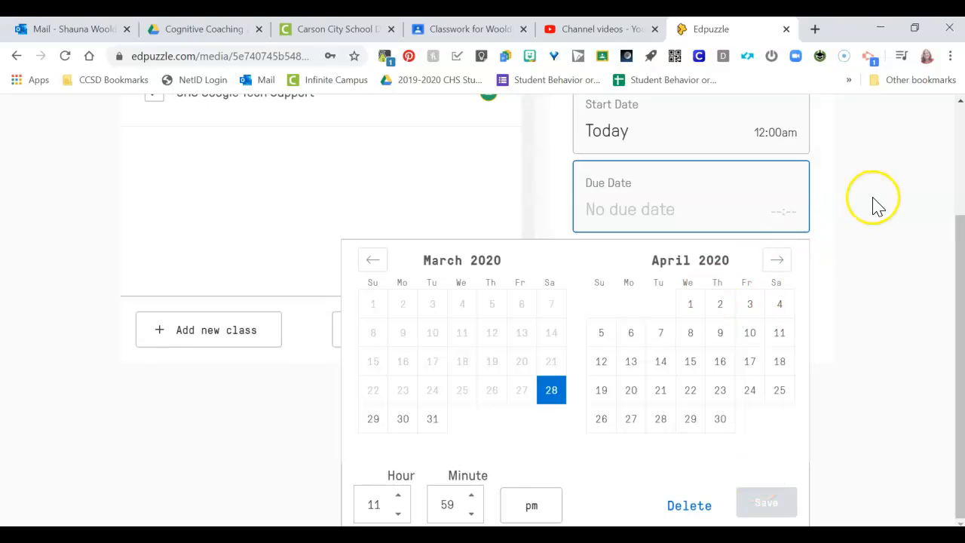
{"action": "left_click", "coordinate": [874, 204]}
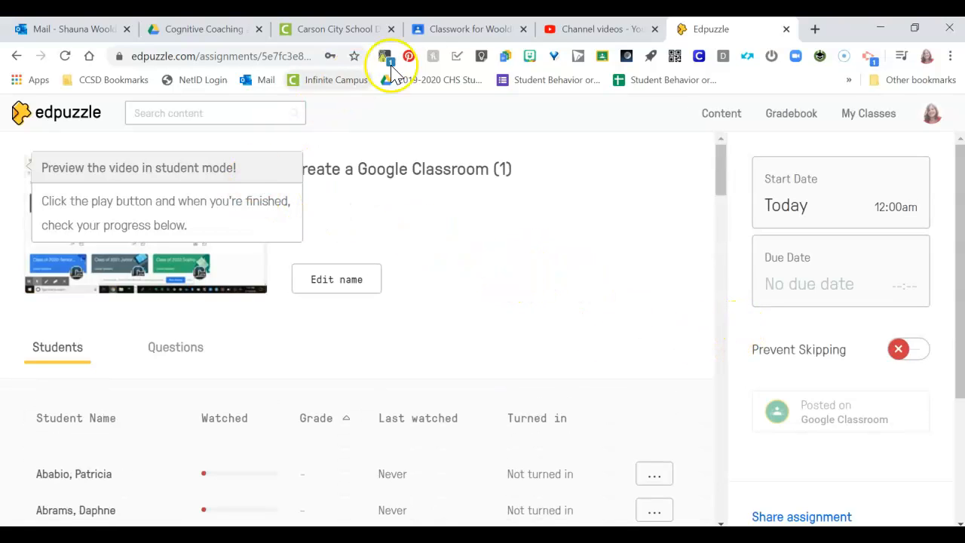
- Switch to Google Classroom, leave the open "Hey" assignment, and open the CHS Google Tech Support class
{"action": "left_click", "coordinate": [447, 30]}
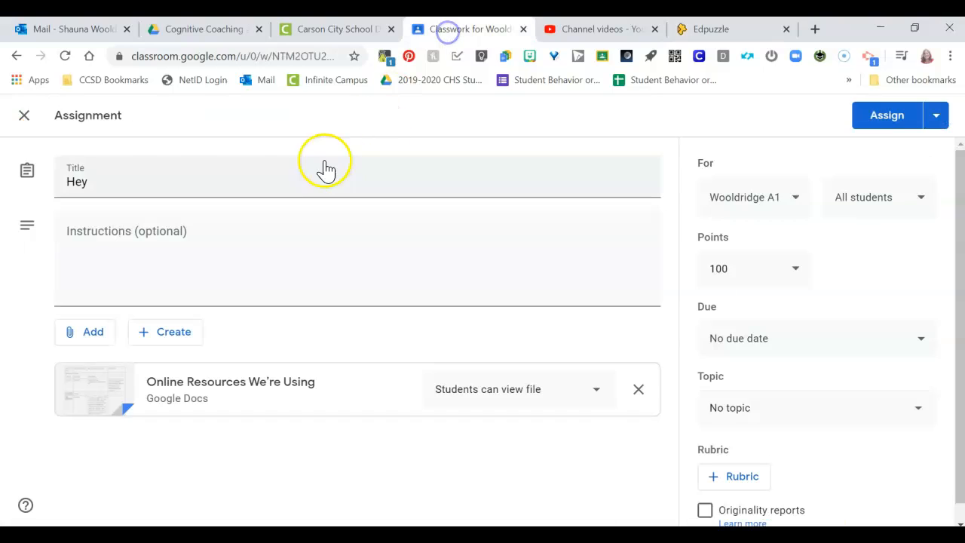
{"action": "left_click", "coordinate": [24, 114]}
{"action": "left_click", "coordinate": [357, 119]}
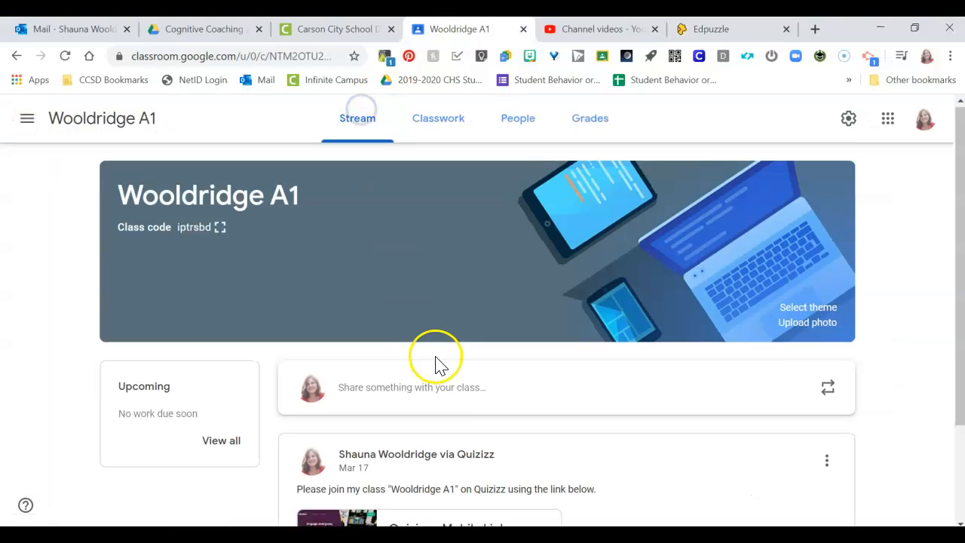
{"action": "scroll", "coordinate": [435, 366], "scroll_direction": "down", "scroll_amount": 2}
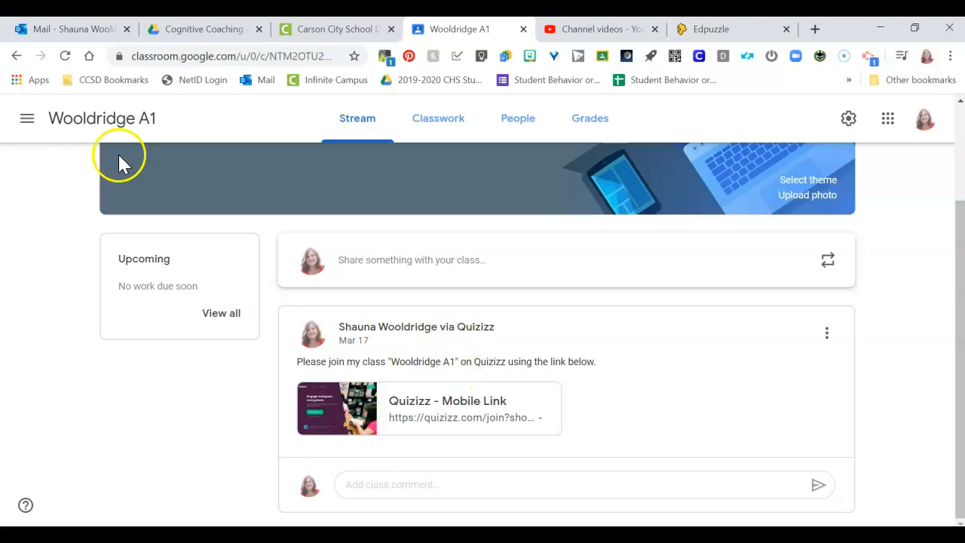
{"action": "left_click", "coordinate": [12, 123]}
{"action": "left_click", "coordinate": [112, 297]}
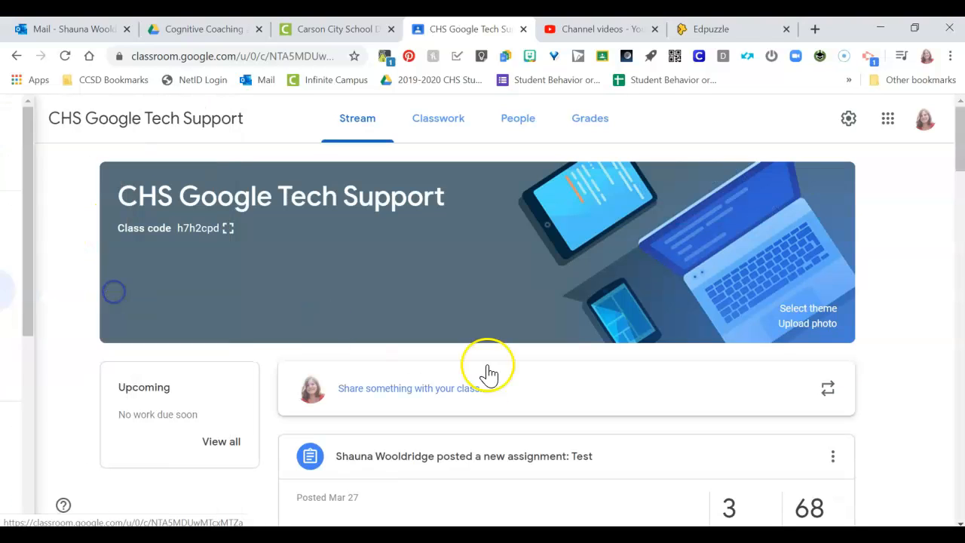
- Look for the Edpuzzle assignment in the class stream, and examine the assignment's student progress list in Edpuzzle
{"action": "scroll", "coordinate": [575, 374], "scroll_direction": "down", "scroll_amount": 3}
{"action": "scroll", "coordinate": [575, 375], "scroll_direction": "up", "scroll_amount": 3}
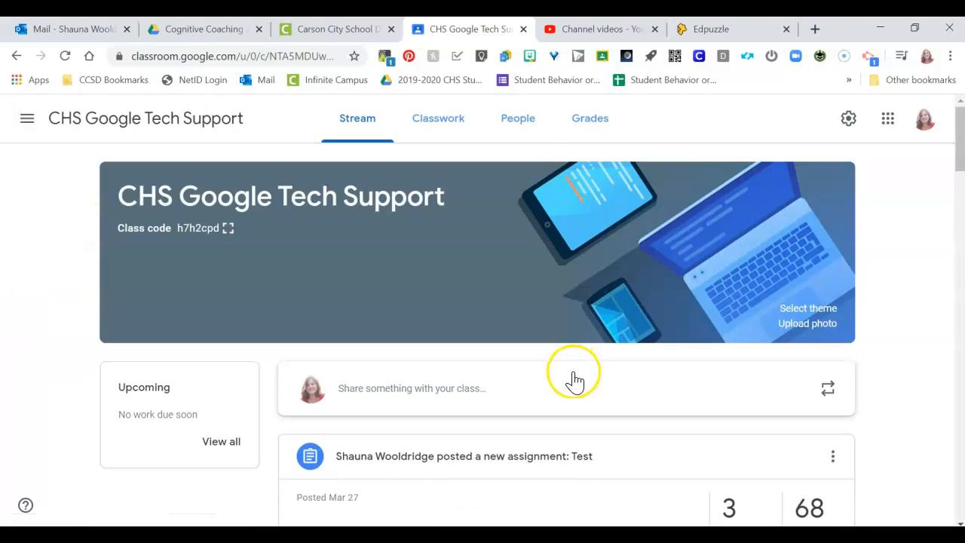
{"action": "scroll", "coordinate": [545, 188], "scroll_direction": "down", "scroll_amount": 2}
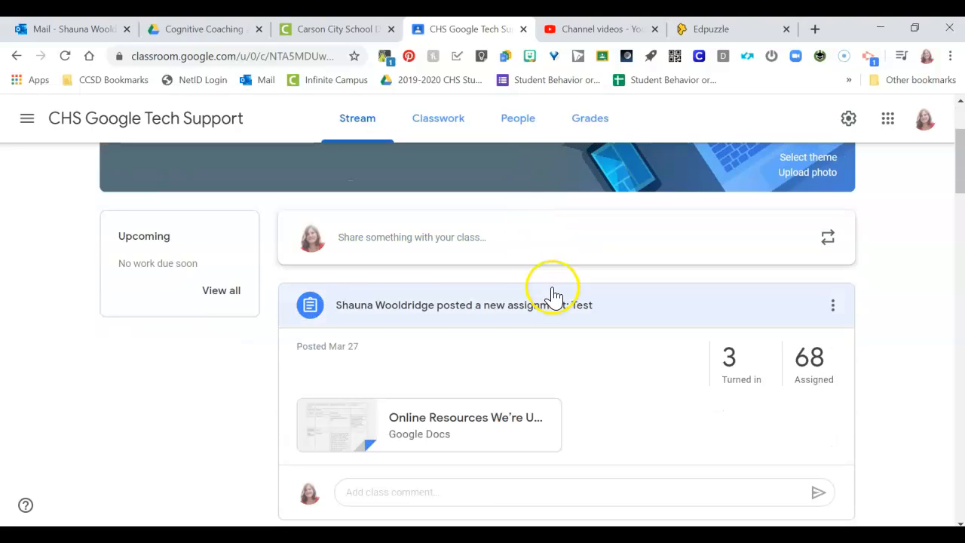
{"action": "scroll", "coordinate": [548, 294], "scroll_direction": "up", "scroll_amount": 2}
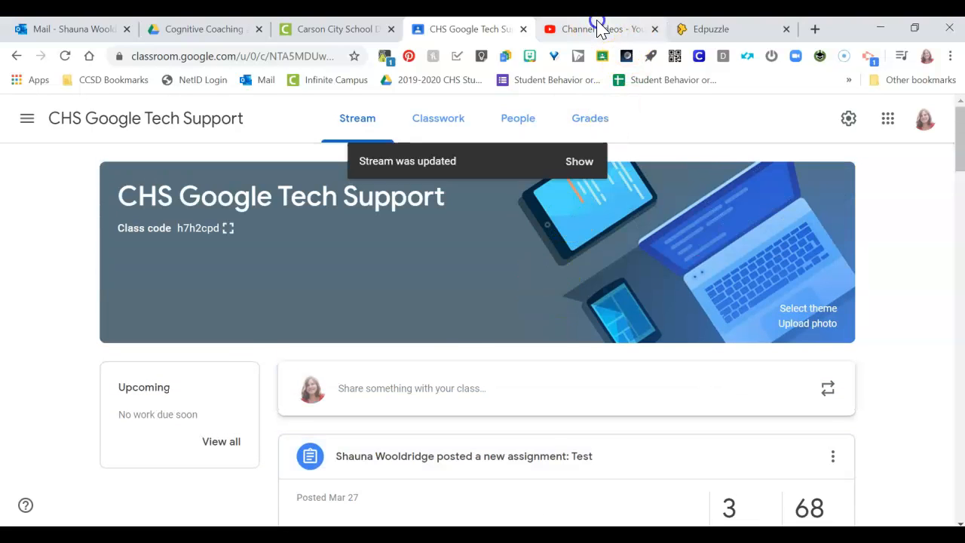
{"action": "left_click", "coordinate": [600, 29]}
{"action": "left_click", "coordinate": [754, 29]}
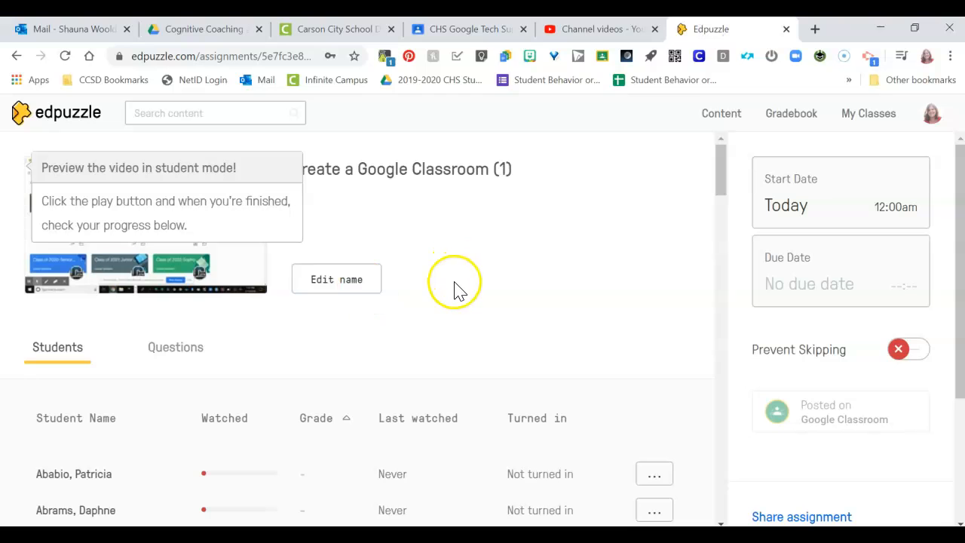
{"action": "scroll", "coordinate": [555, 306], "scroll_direction": "down", "scroll_amount": 4}
{"action": "scroll", "coordinate": [489, 351], "scroll_direction": "up", "scroll_amount": 2}
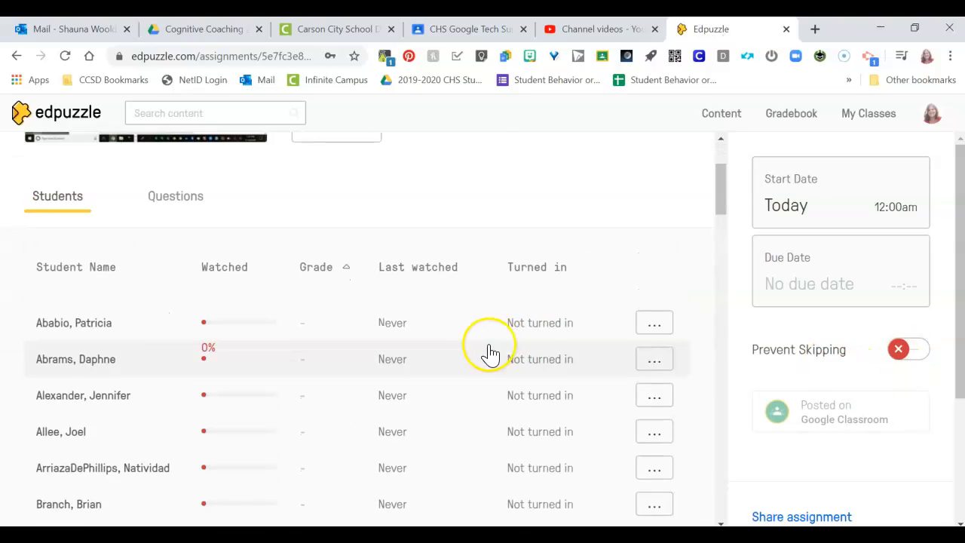
{"action": "scroll", "coordinate": [486, 352], "scroll_direction": "up", "scroll_amount": 2}
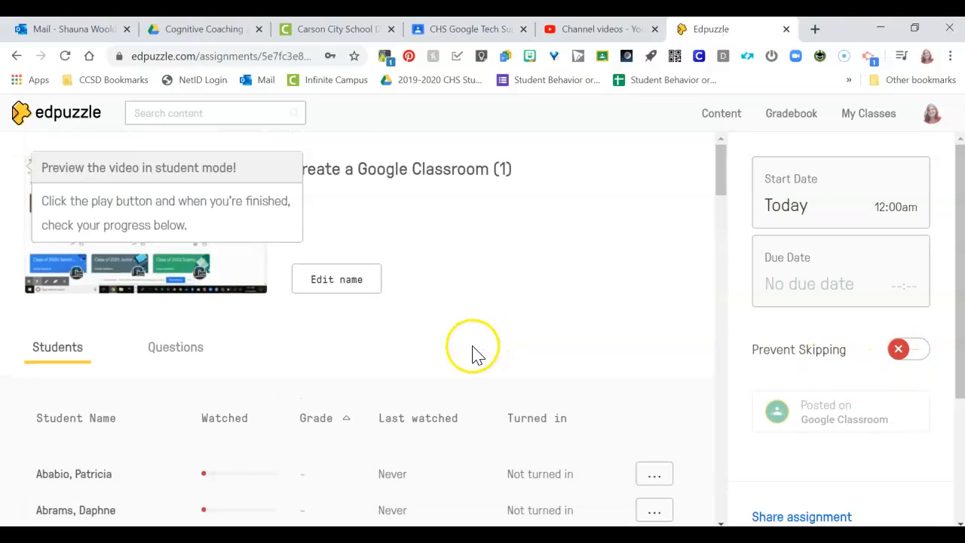
- In the class's Classwork in Google Classroom, edit the "Edpuzzle | Create a Google Classroom (1)" assignment, set its topic to Digital Resources, and save it
{"action": "left_click", "coordinate": [448, 32]}
{"action": "left_click", "coordinate": [446, 130]}
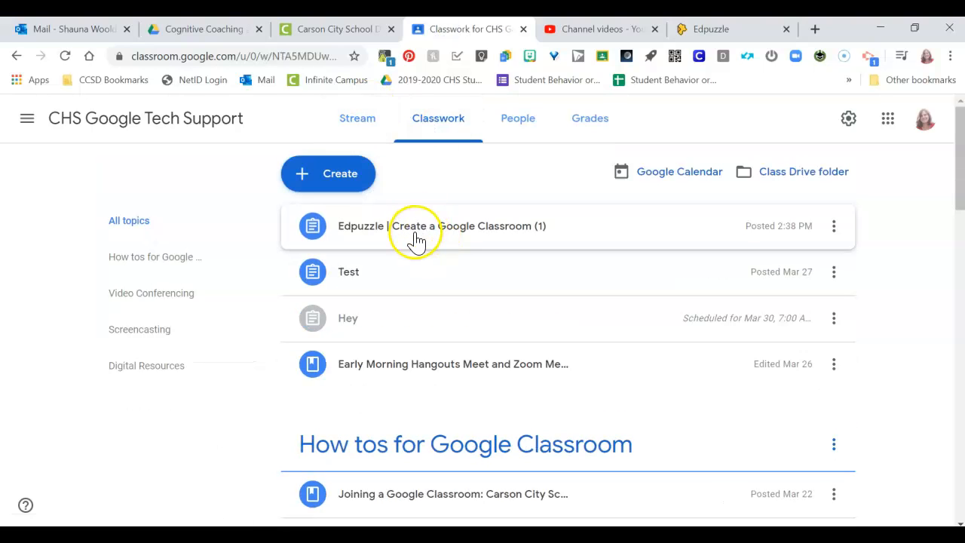
{"action": "left_click", "coordinate": [834, 228]}
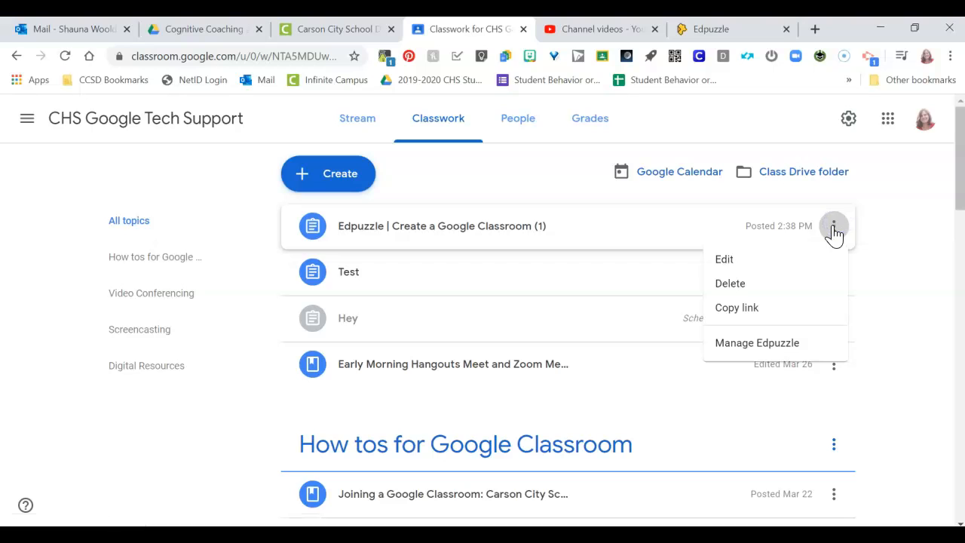
{"action": "left_click", "coordinate": [739, 262]}
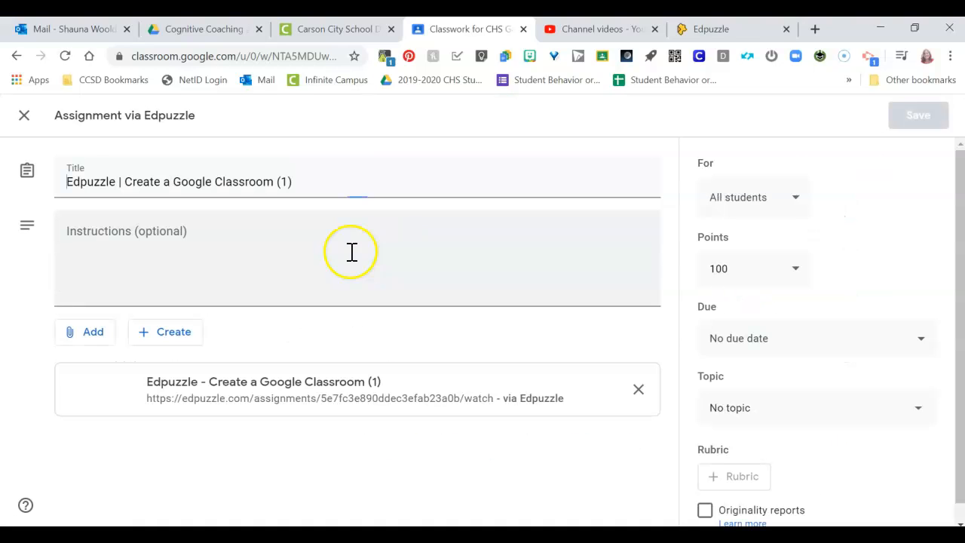
{"action": "left_click", "coordinate": [773, 416]}
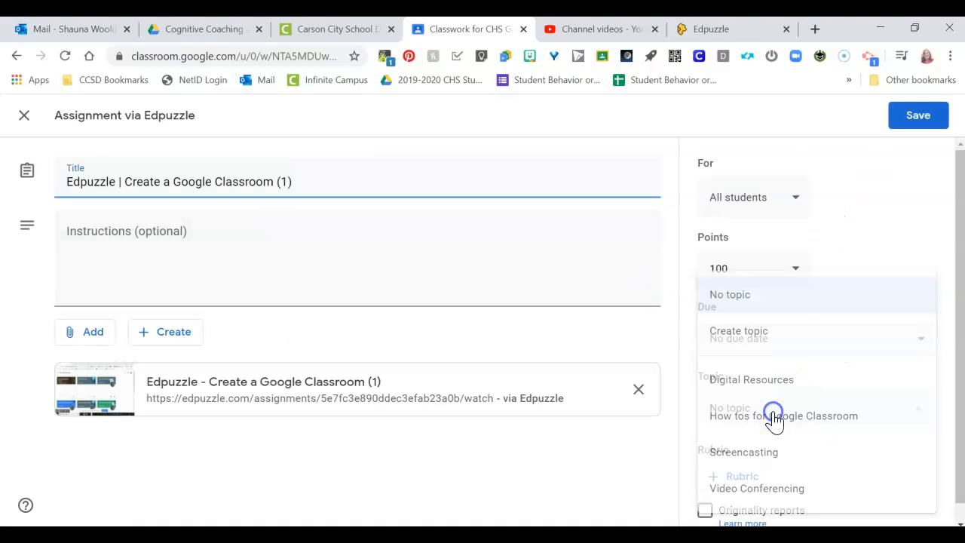
{"action": "left_click", "coordinate": [773, 391]}
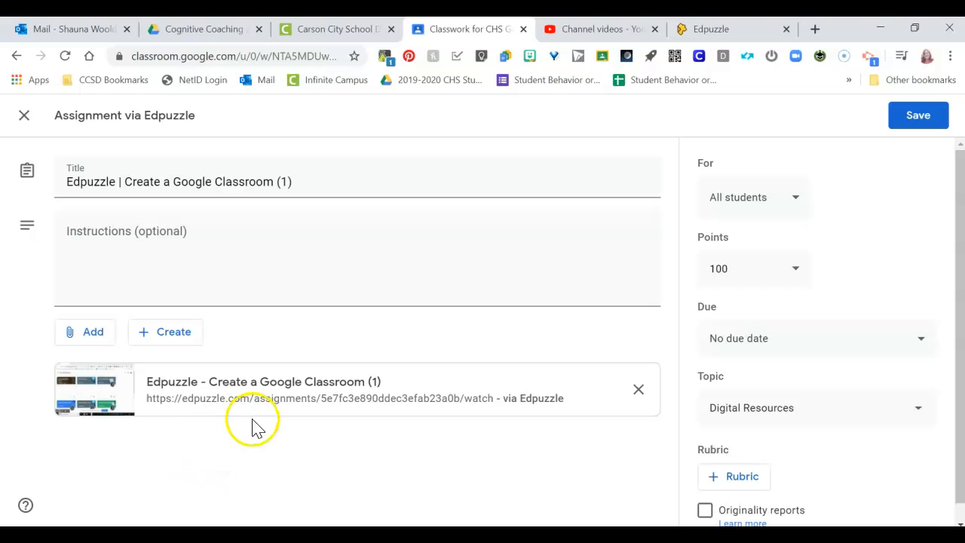
{"action": "left_click", "coordinate": [935, 120]}
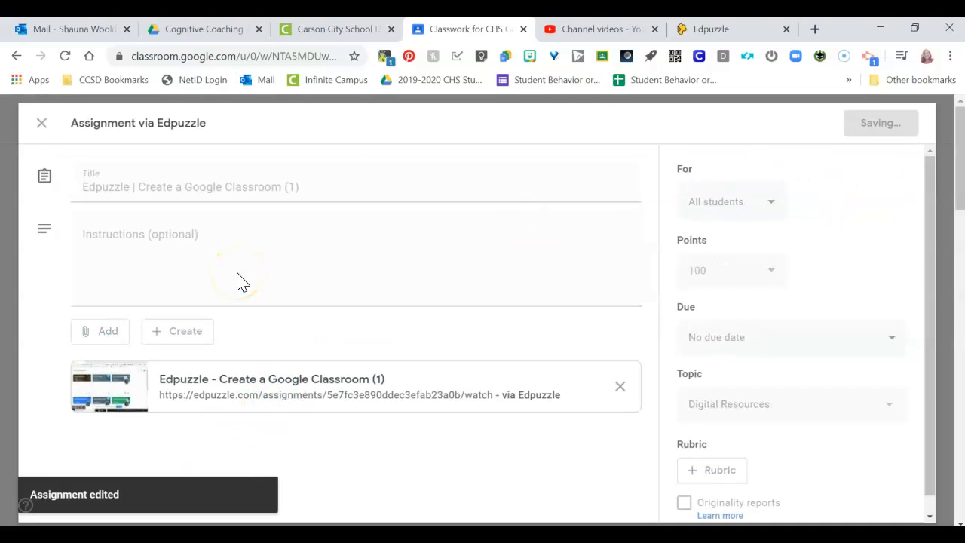
- Check how the Edpuzzle assignment is listed in Classwork and how it is posted in the class stream
{"action": "scroll", "coordinate": [508, 268], "scroll_direction": "down", "scroll_amount": 5}
{"action": "scroll", "coordinate": [508, 268], "scroll_direction": "down", "scroll_amount": 15}
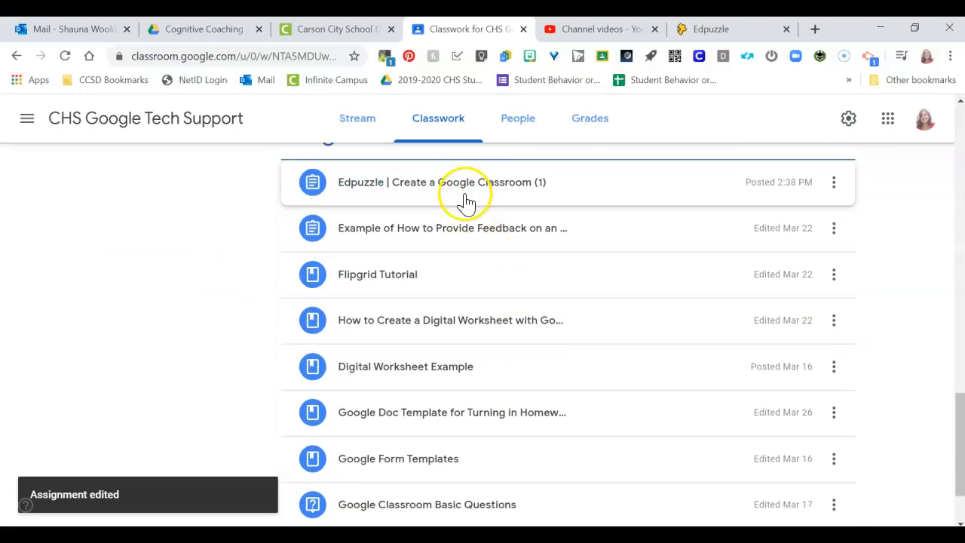
{"action": "left_click", "coordinate": [360, 120]}
{"action": "scroll", "coordinate": [478, 317], "scroll_direction": "down", "scroll_amount": 3}
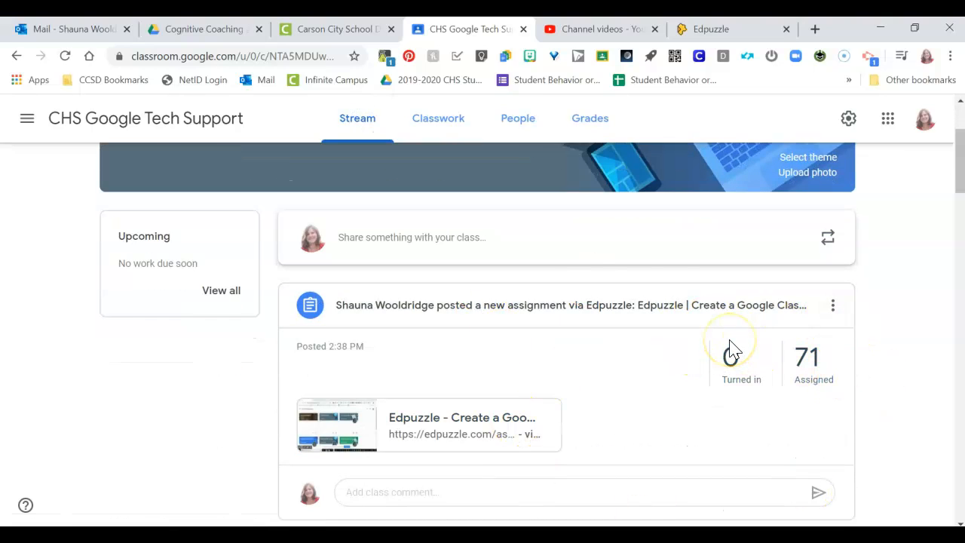
- Switch to Edpuzzle, search the content for "history", and look through the Edpuzzle and YouTube results
{"action": "left_click", "coordinate": [709, 29]}
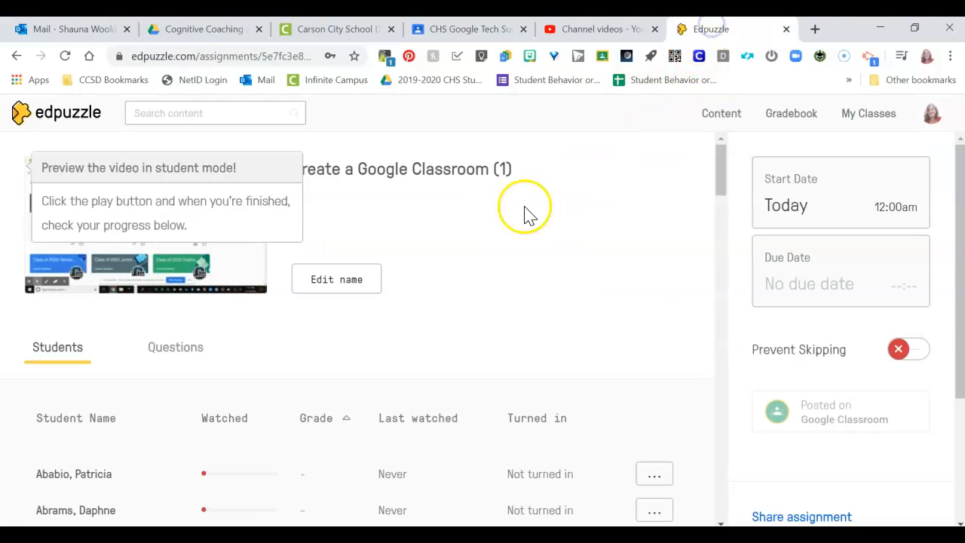
{"action": "left_click", "coordinate": [201, 115]}
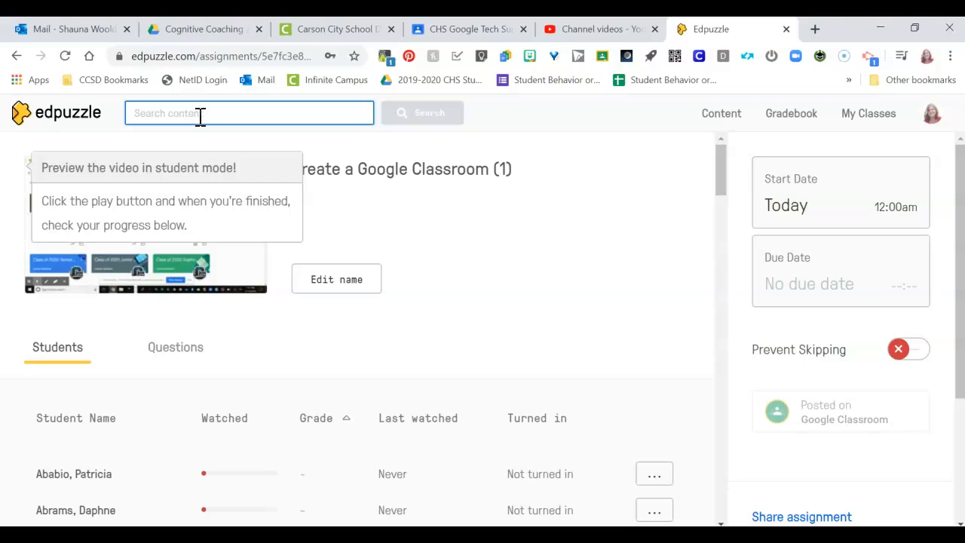
{"action": "type", "text": "history"}
{"action": "key", "text": "Return"}
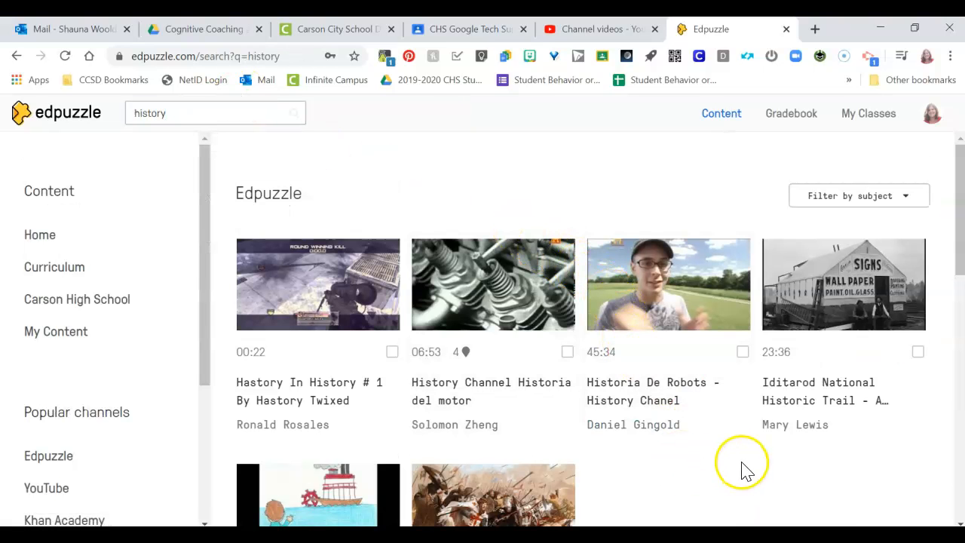
{"action": "scroll", "coordinate": [760, 445], "scroll_direction": "down", "scroll_amount": 5}
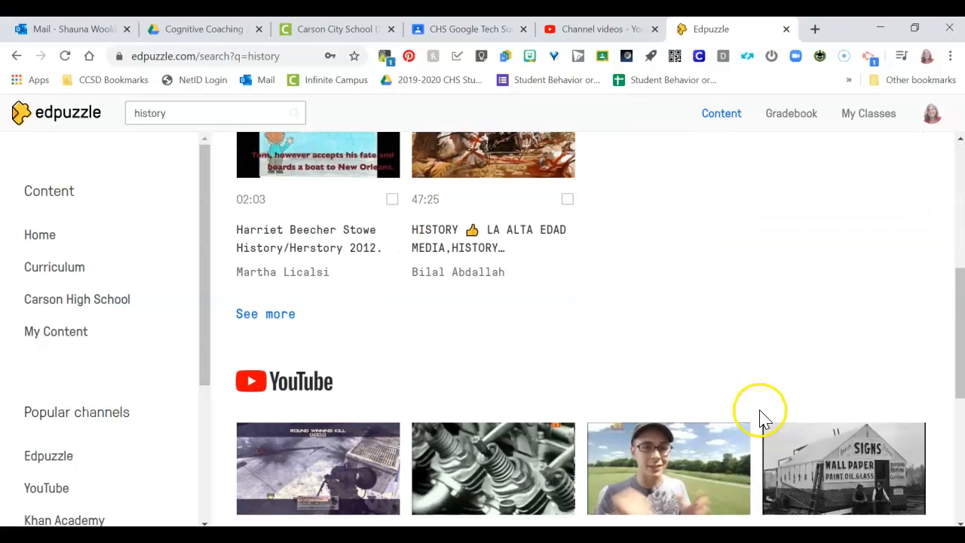
{"action": "scroll", "coordinate": [663, 317], "scroll_direction": "down", "scroll_amount": 3}
{"action": "scroll", "coordinate": [603, 347], "scroll_direction": "up", "scroll_amount": 8}
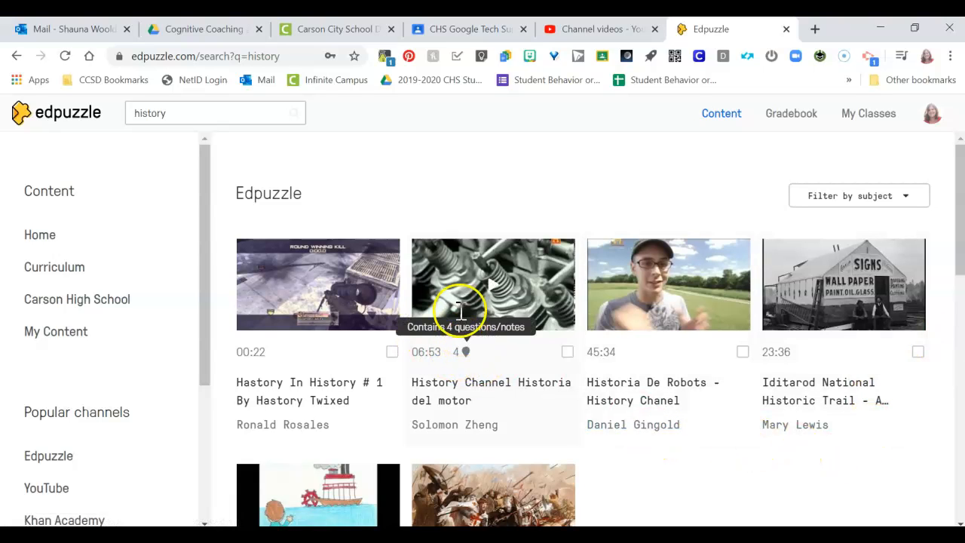
- Open the "History Channel Historia del motor" video and jump to a question marker on its timeline to preview the question
{"action": "left_click", "coordinate": [478, 267]}
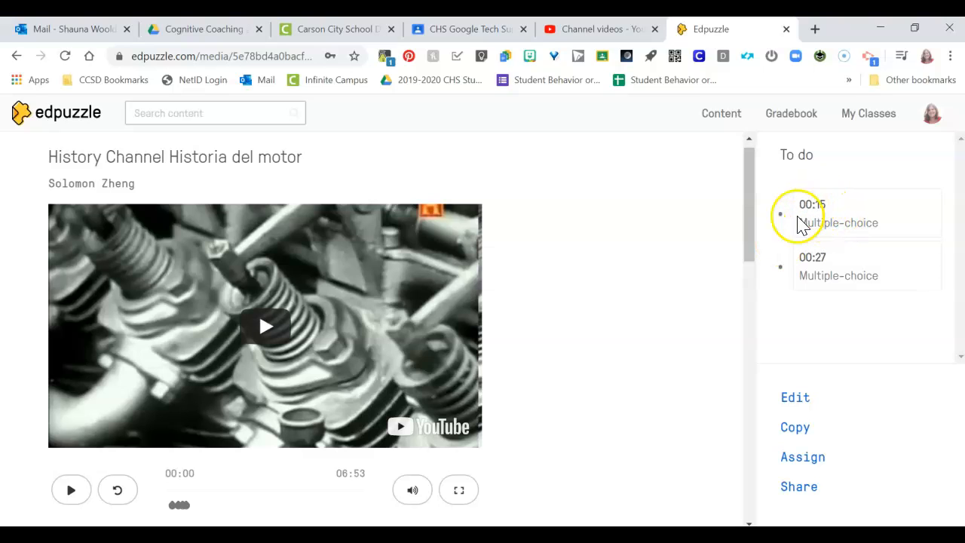
{"action": "scroll", "coordinate": [603, 395], "scroll_direction": "down", "scroll_amount": 3}
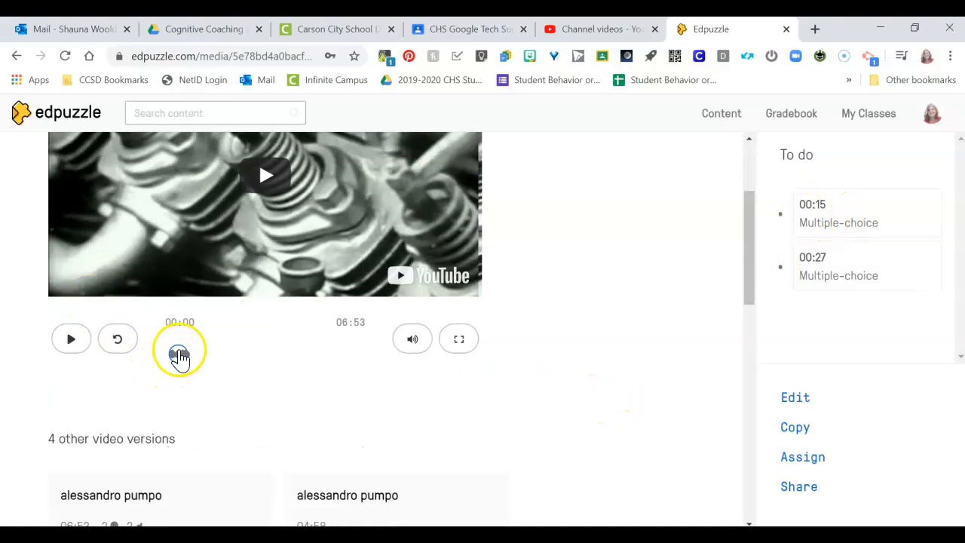
{"action": "left_click", "coordinate": [172, 360]}
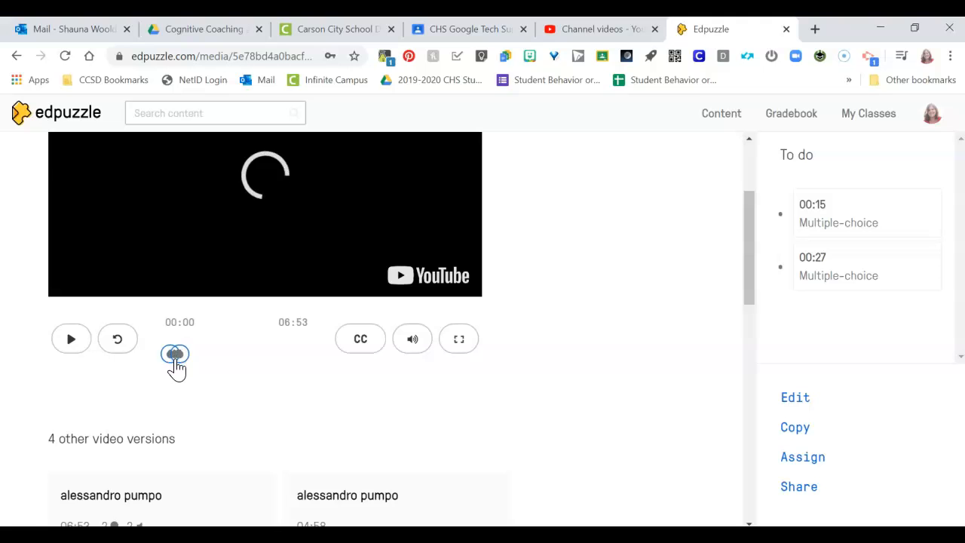
{"action": "scroll", "coordinate": [183, 382], "scroll_direction": "up", "scroll_amount": 3}
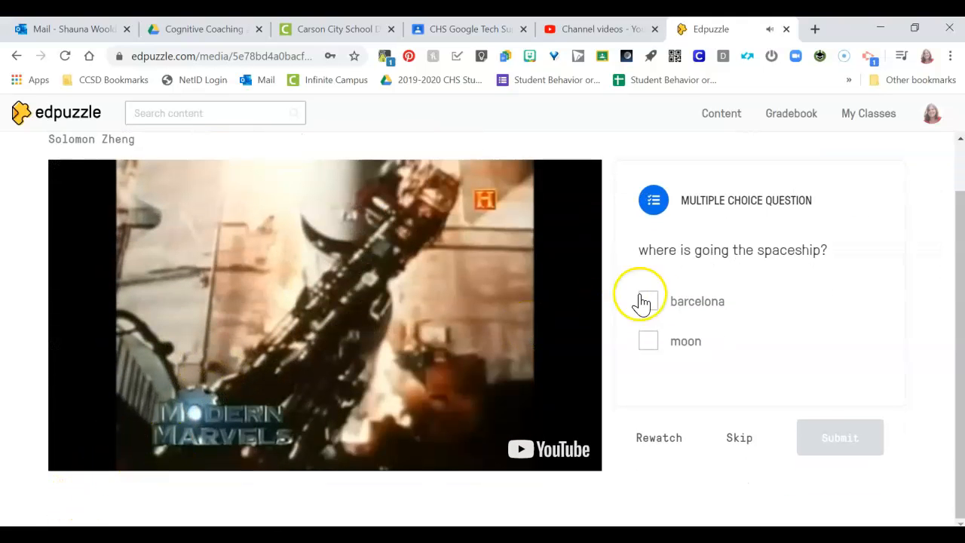